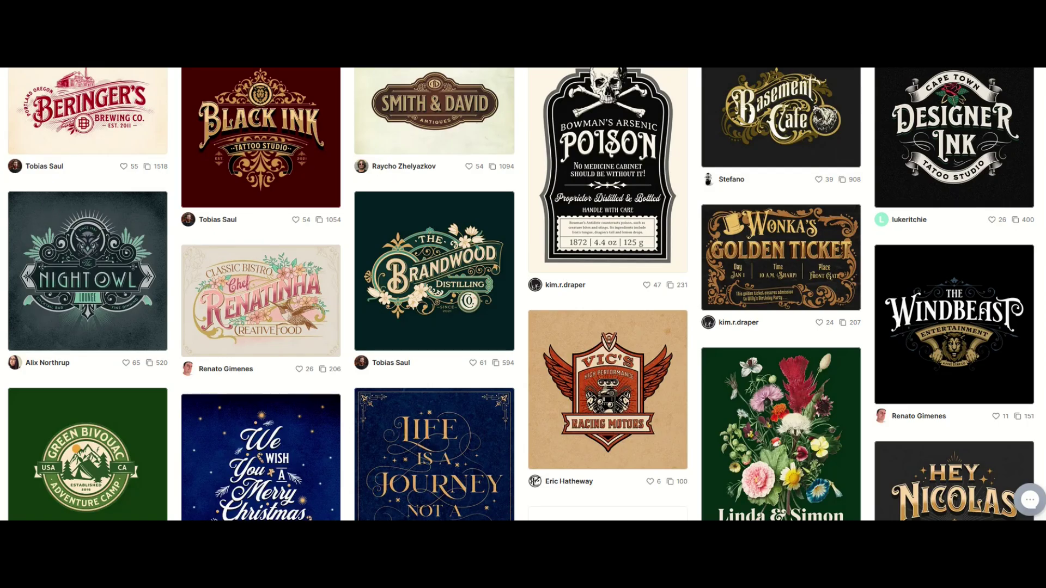
# Scroll the gallery to the Bowman's Arsenic Poison label and start a new project from it
pyautogui.scroll(-4, 520, 294)
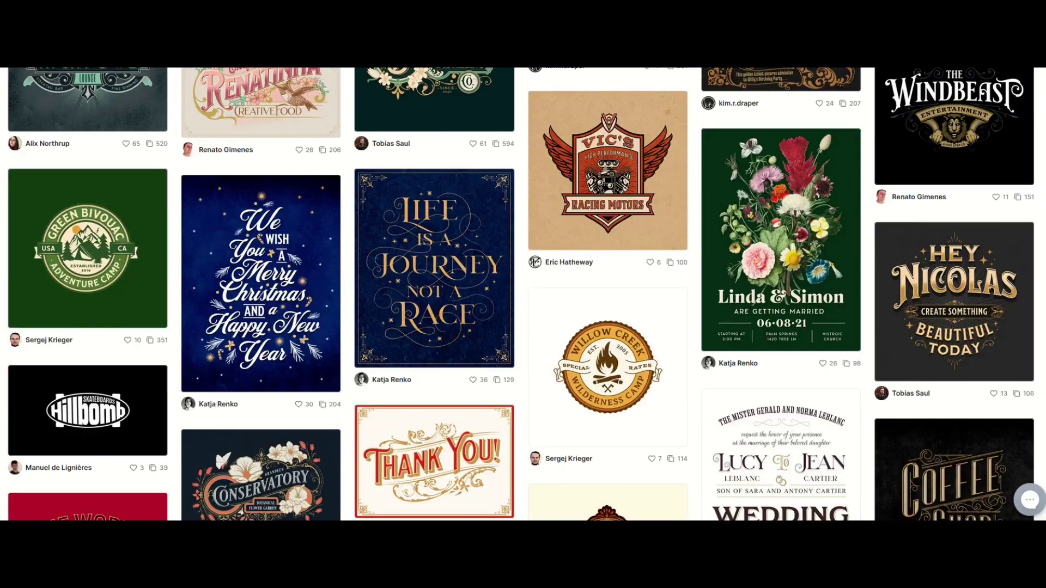
pyautogui.scroll(-3, 520, 294)
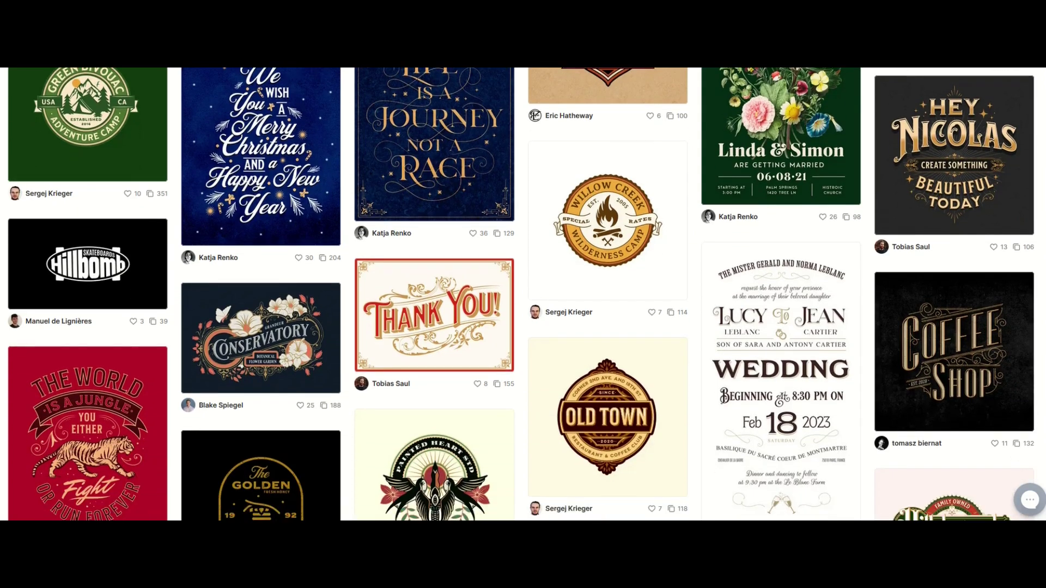
pyautogui.scroll(-2, 520, 294)
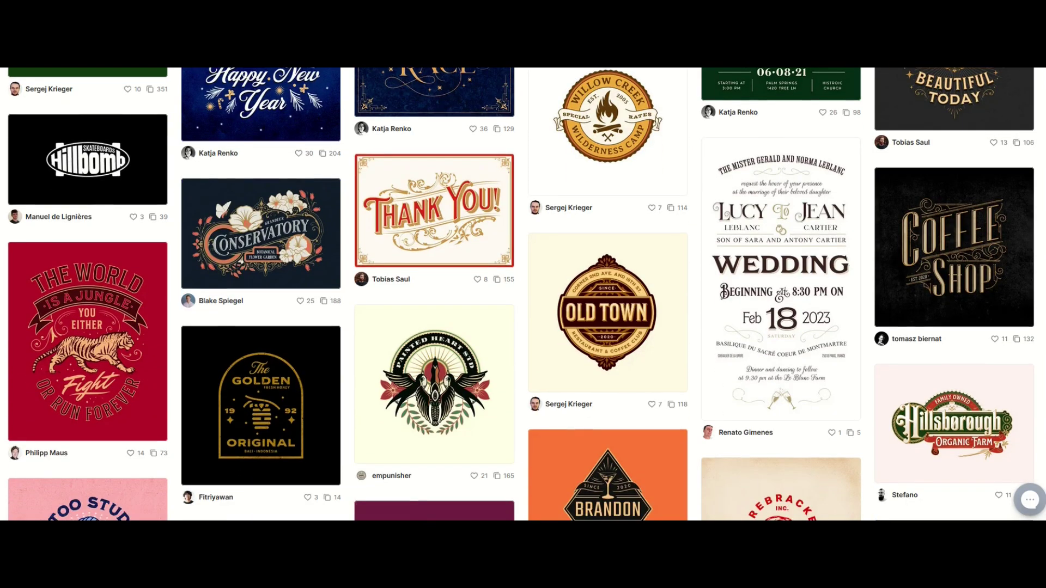
pyautogui.scroll(-1, 520, 294)
pyautogui.scroll(-2, 520, 294)
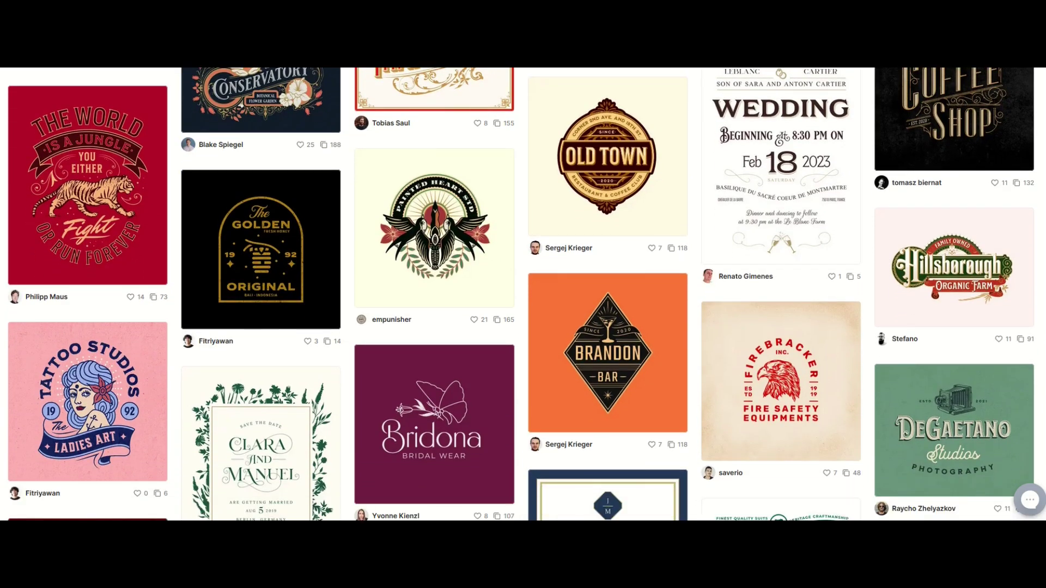
pyautogui.scroll(-1, 520, 294)
pyautogui.scroll(-4, 520, 294)
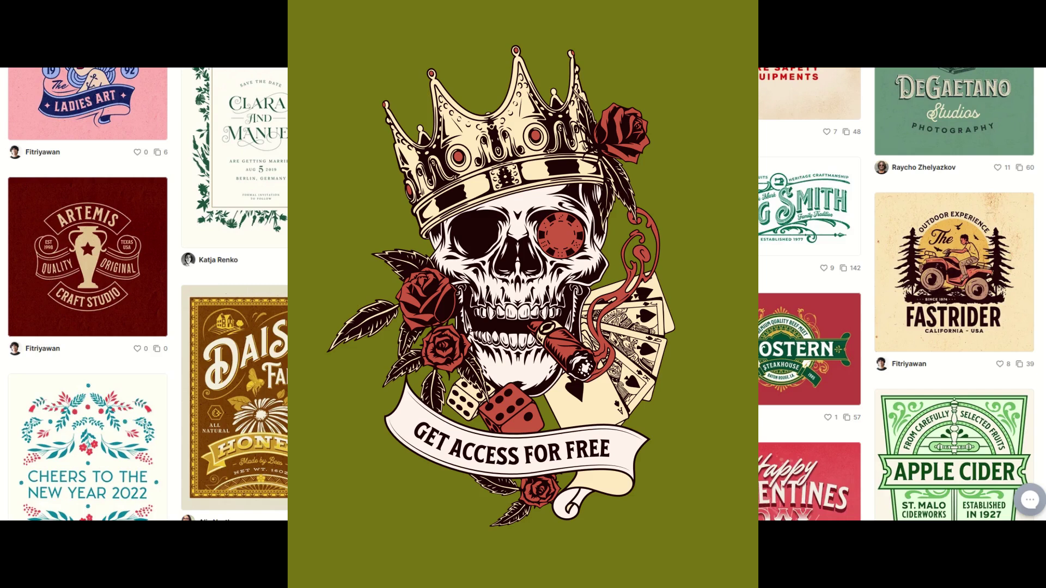
pyautogui.scroll(-5, 523, 294)
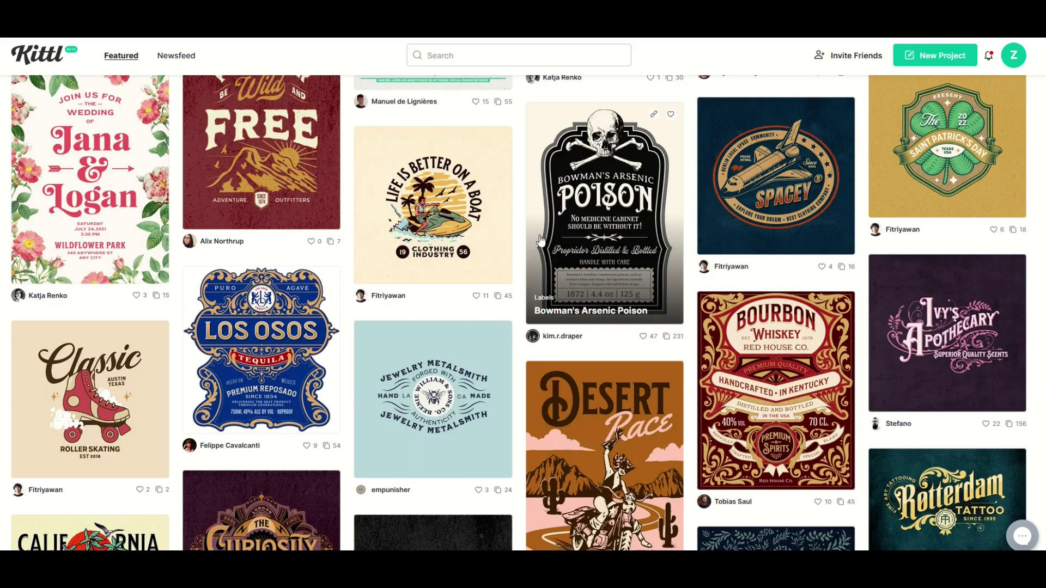
pyautogui.click(539, 237)
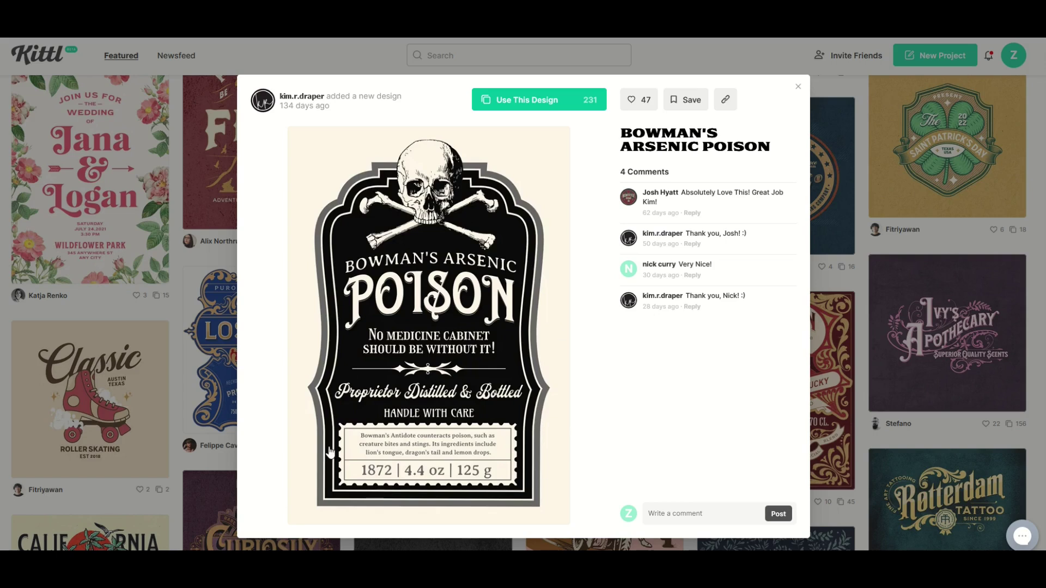
pyautogui.click(507, 102)
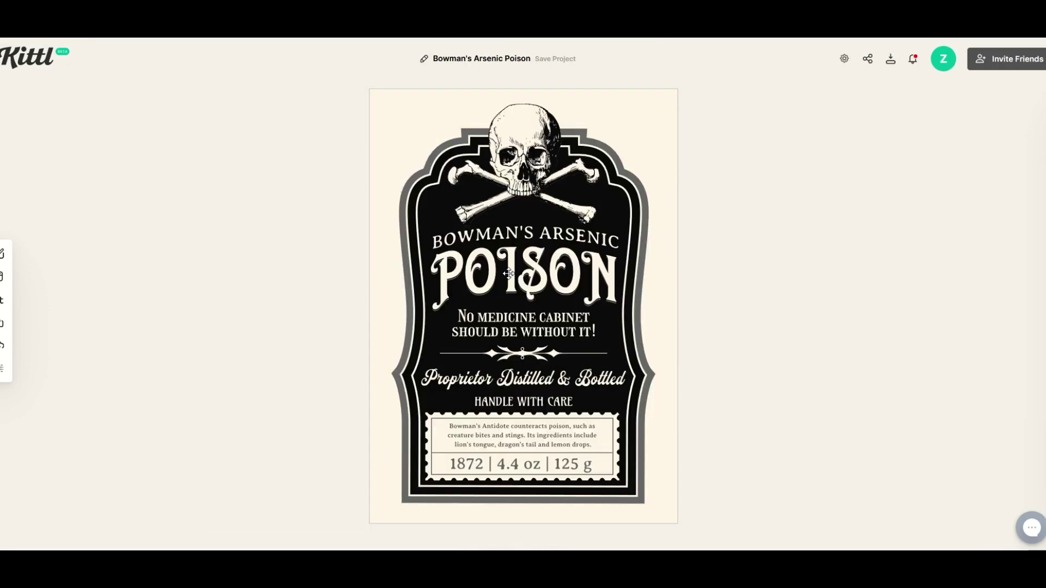
# Replace the POISON heading with WATER and enlarge it leftward
pyautogui.click(508, 274)
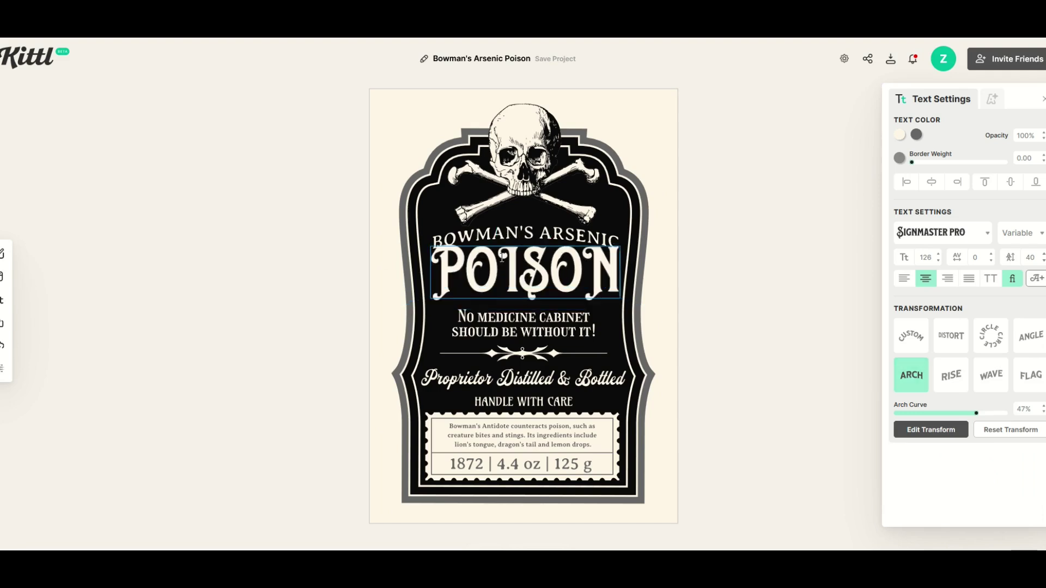
pyautogui.press('BackSpace')
pyautogui.press('BackSpace')
pyautogui.press('BackSpace')
pyautogui.press('BackSpace')
pyautogui.press('BackSpace')
pyautogui.press('BackSpace')
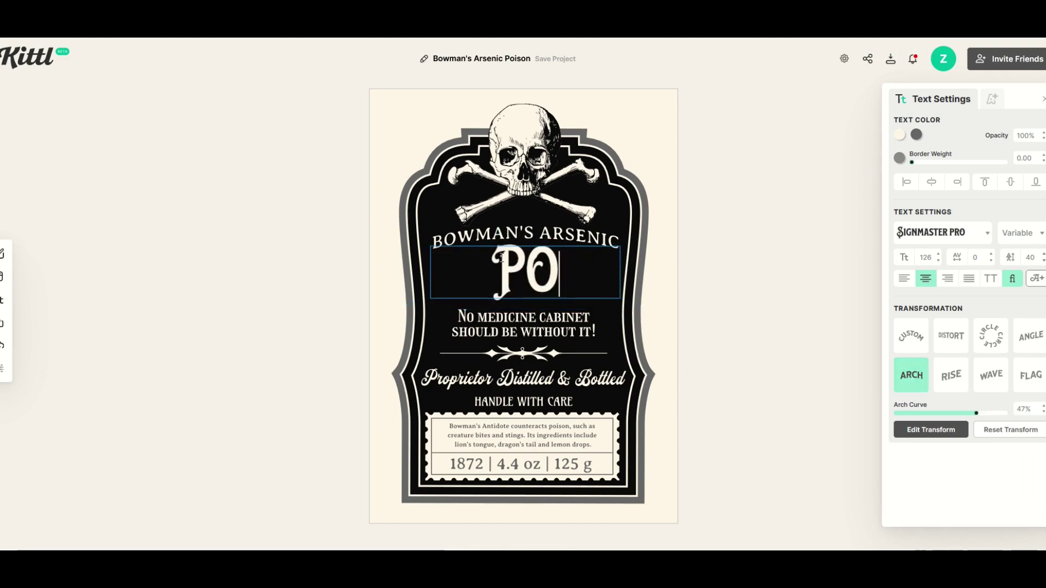
pyautogui.write('WATER')
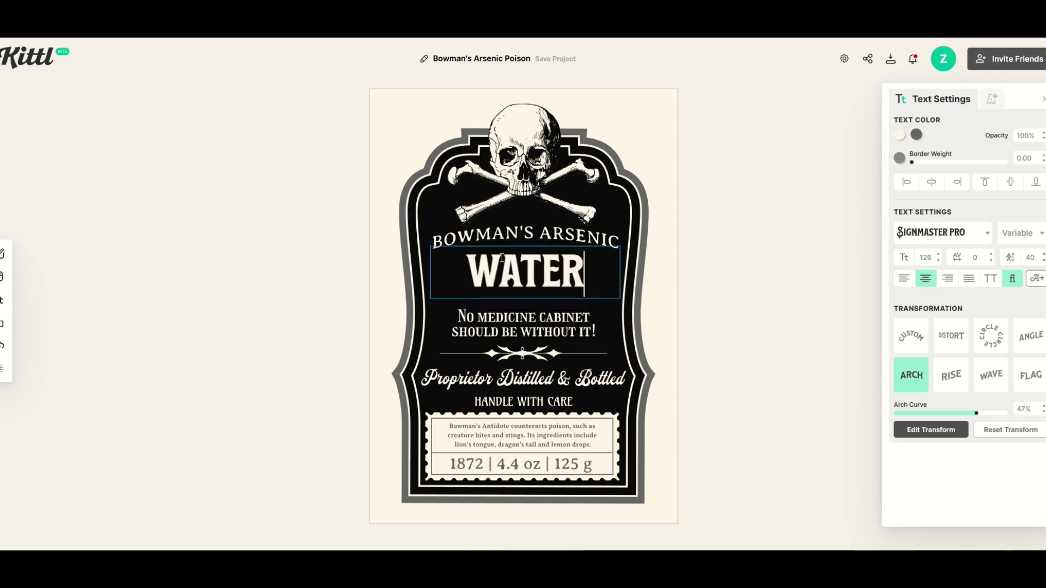
pyautogui.press('Escape')
pyautogui.moveTo(463, 289); pyautogui.dragTo(424, 302)
# Shift the label frame left, lower the skull, and move the Proprietor and HANDLE WITH CARE lines up
pyautogui.click(512, 269)
pyautogui.moveTo(512, 269); pyautogui.dragTo(491, 262)
pyautogui.moveTo(499, 168); pyautogui.dragTo(452, 225)
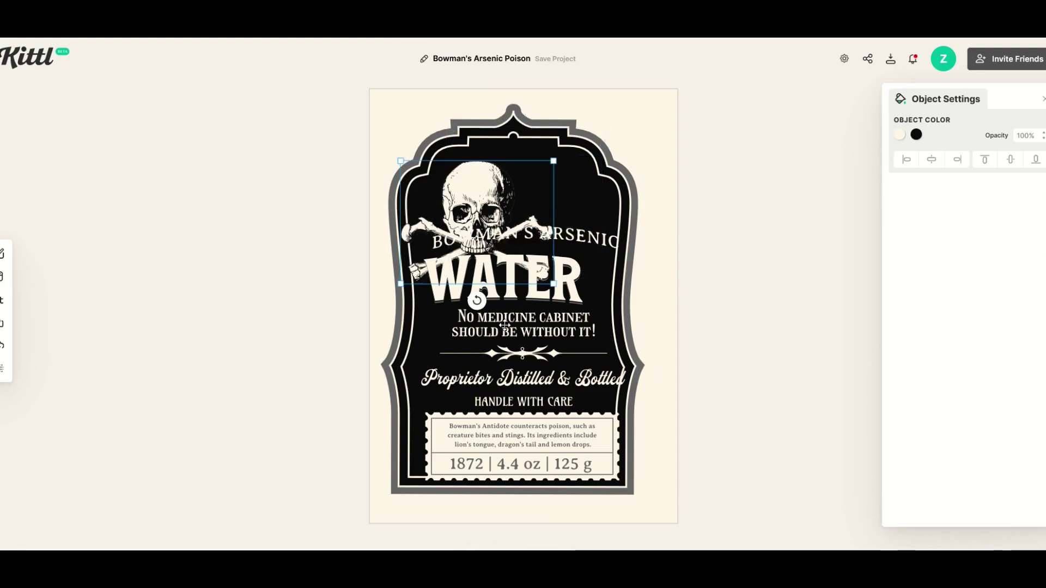
pyautogui.click(505, 383)
pyautogui.moveTo(531, 389); pyautogui.dragTo(541, 358)
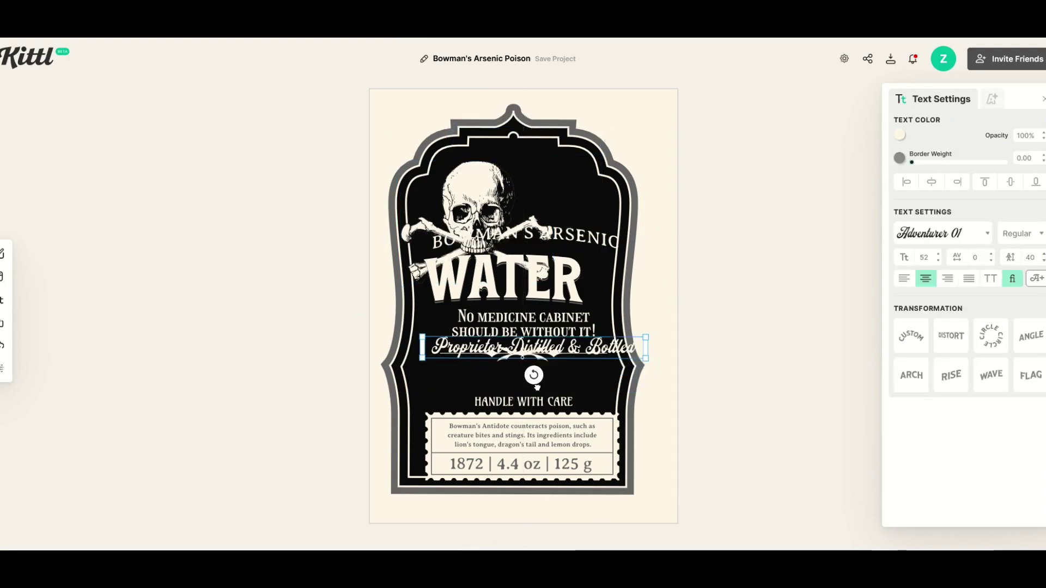
pyautogui.click(500, 404)
pyautogui.moveTo(500, 404); pyautogui.dragTo(473, 384)
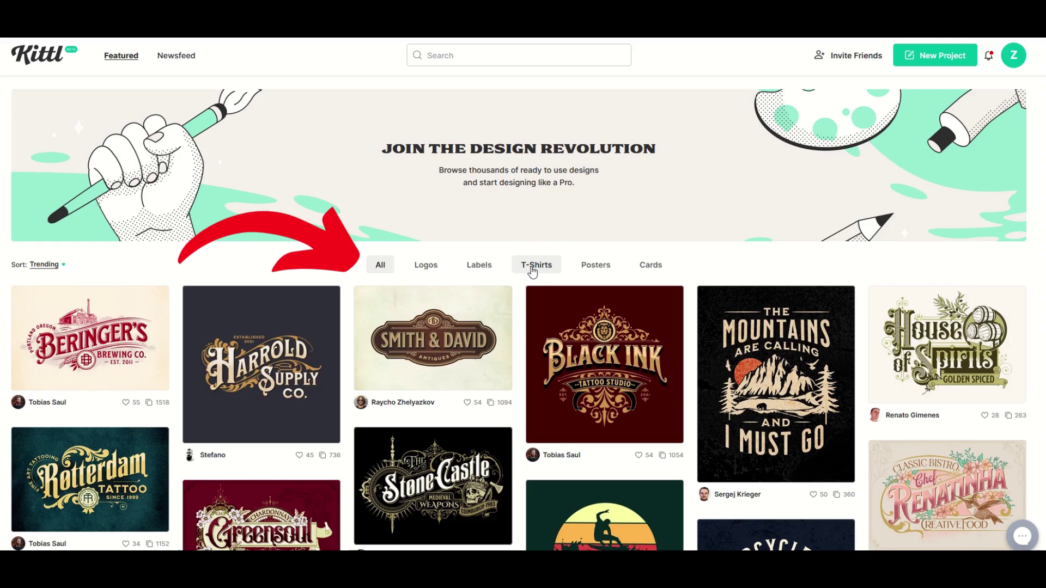
pyautogui.scroll(-2, 564, 282)
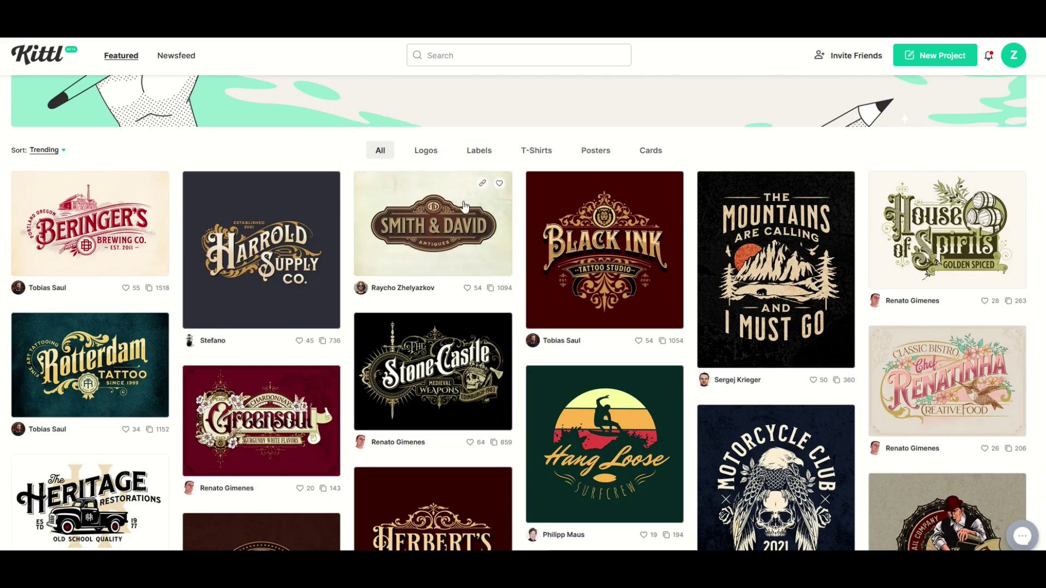
pyautogui.click(480, 159)
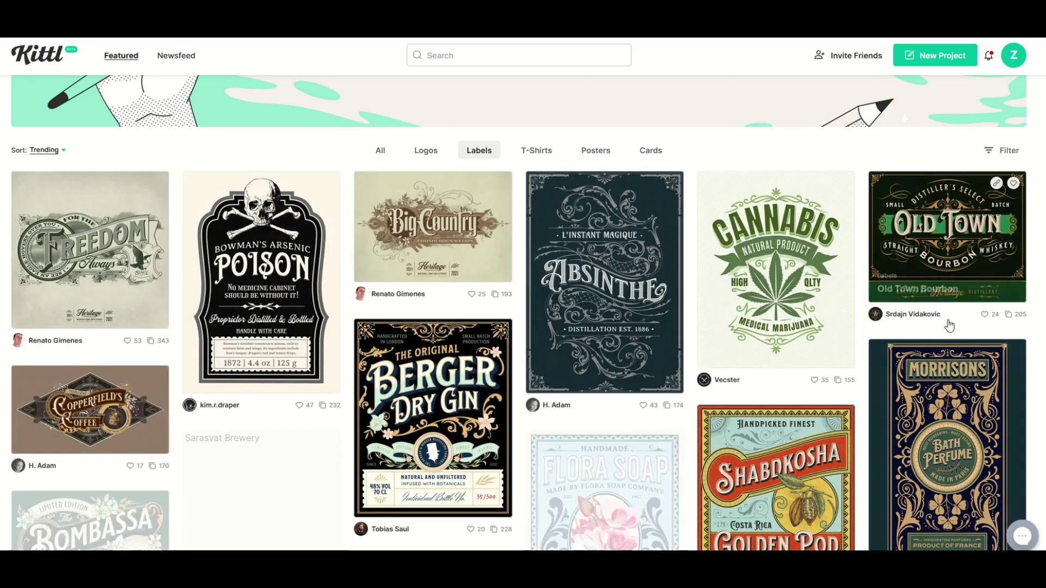
pyautogui.click(376, 152)
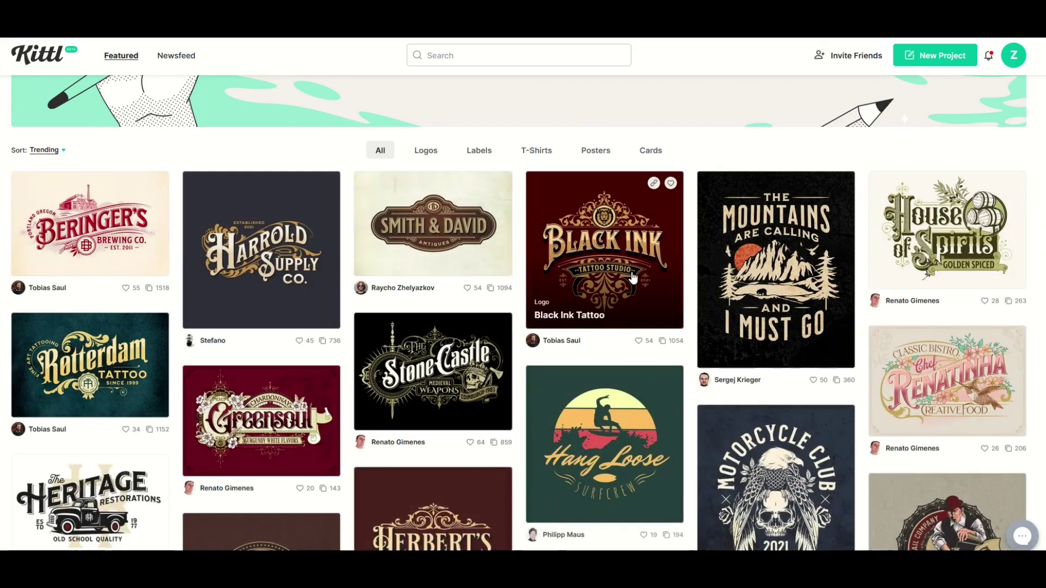
pyautogui.scroll(-1, 632, 280)
pyautogui.scroll(-5, 631, 280)
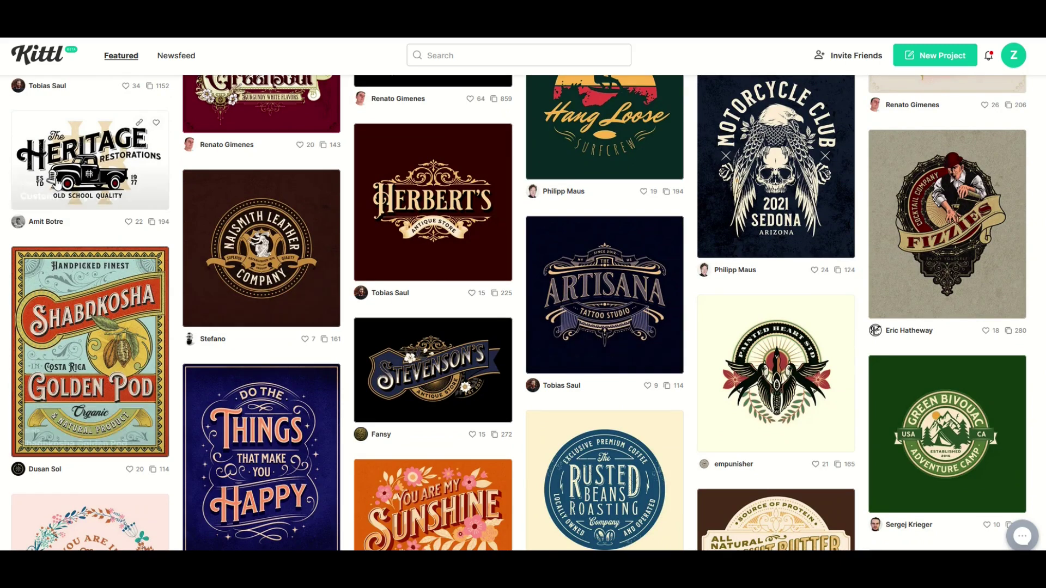
pyautogui.scroll(-4, 477, 305)
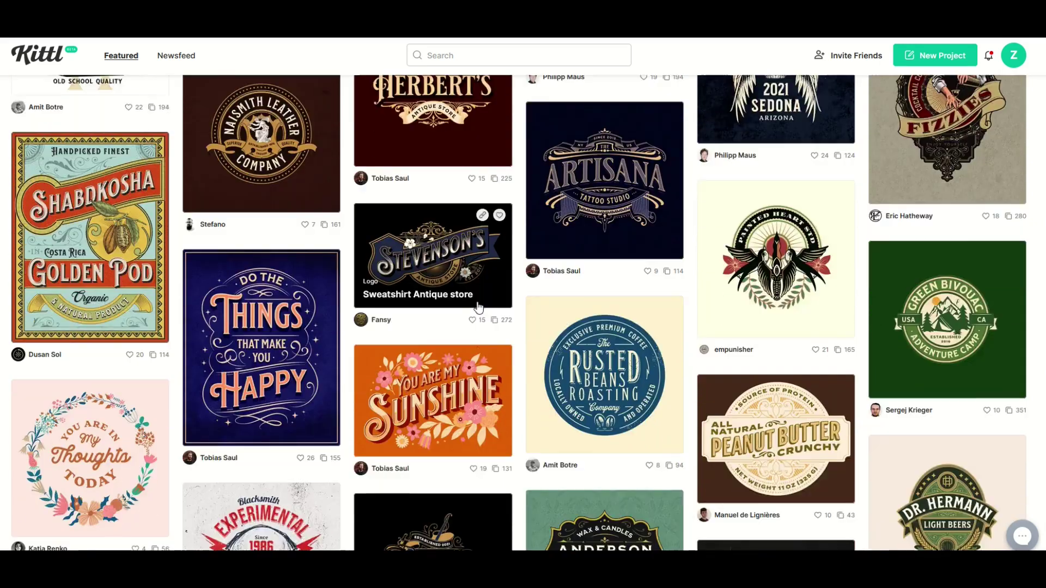
pyautogui.scroll(-2, 477, 308)
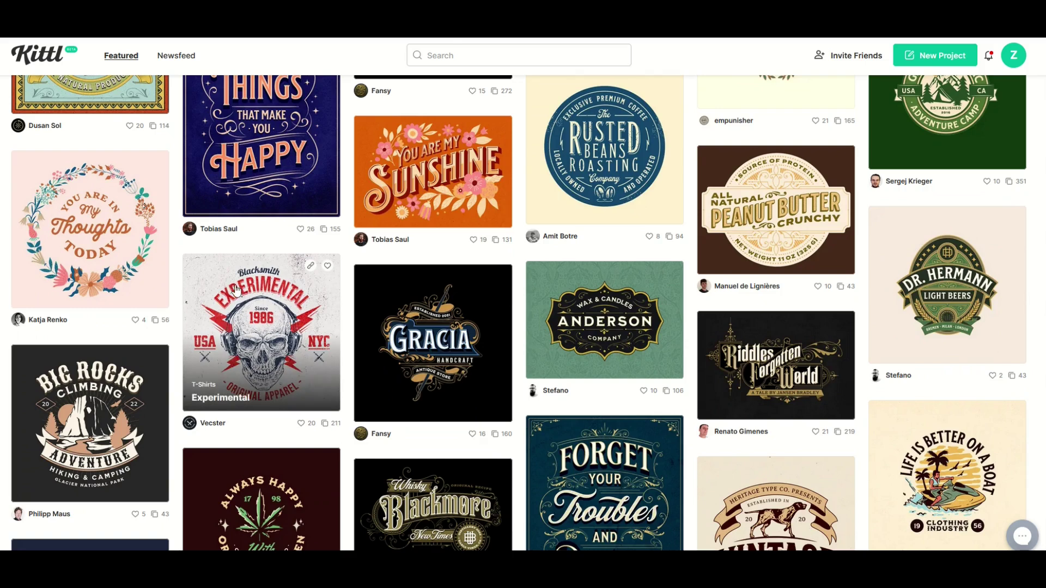
# Start a new project from the Experimental skull T-shirt template and select its USA text
pyautogui.click(255, 385)
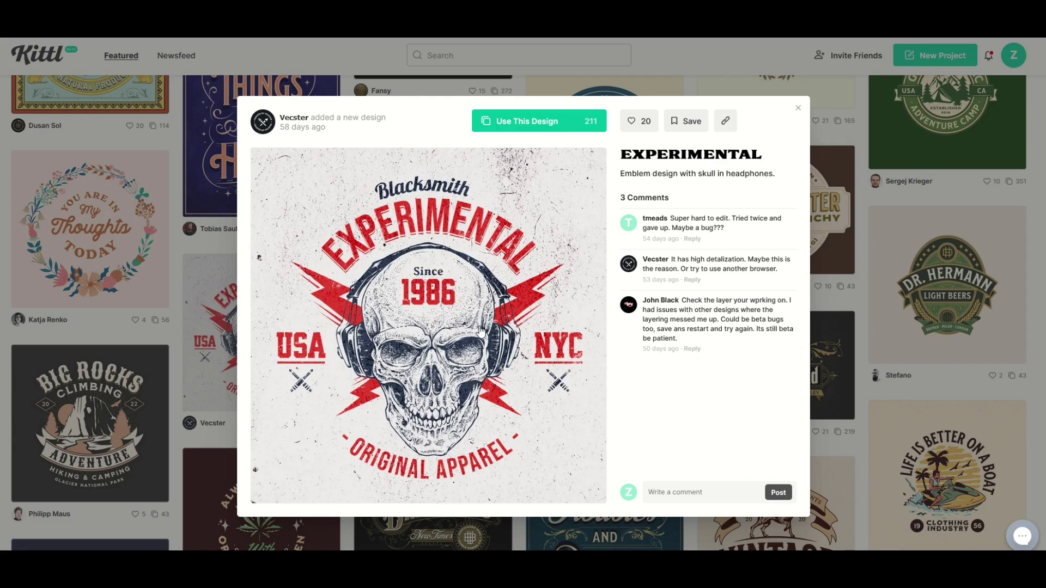
pyautogui.click(505, 130)
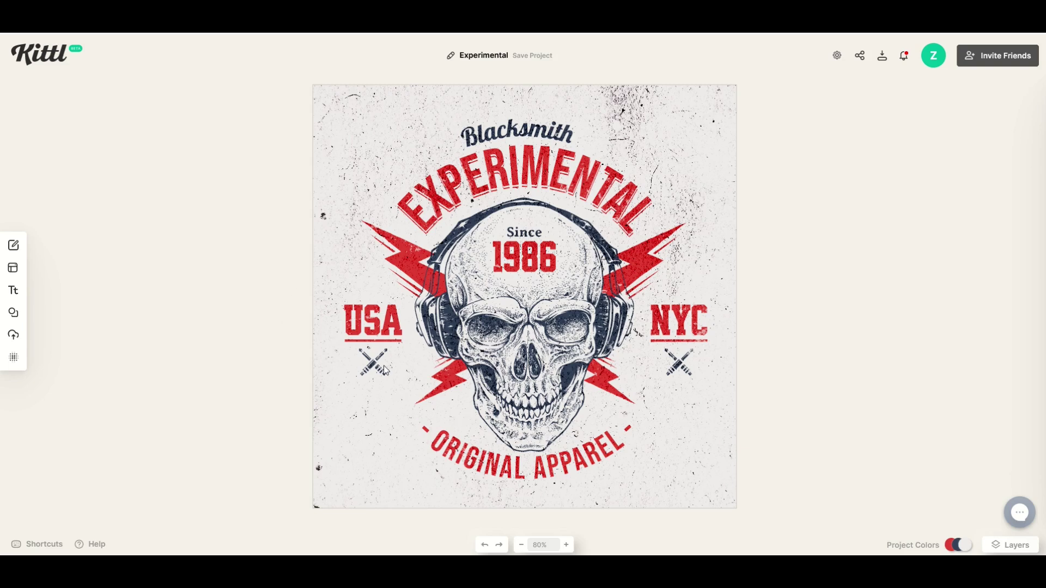
pyautogui.click(359, 321)
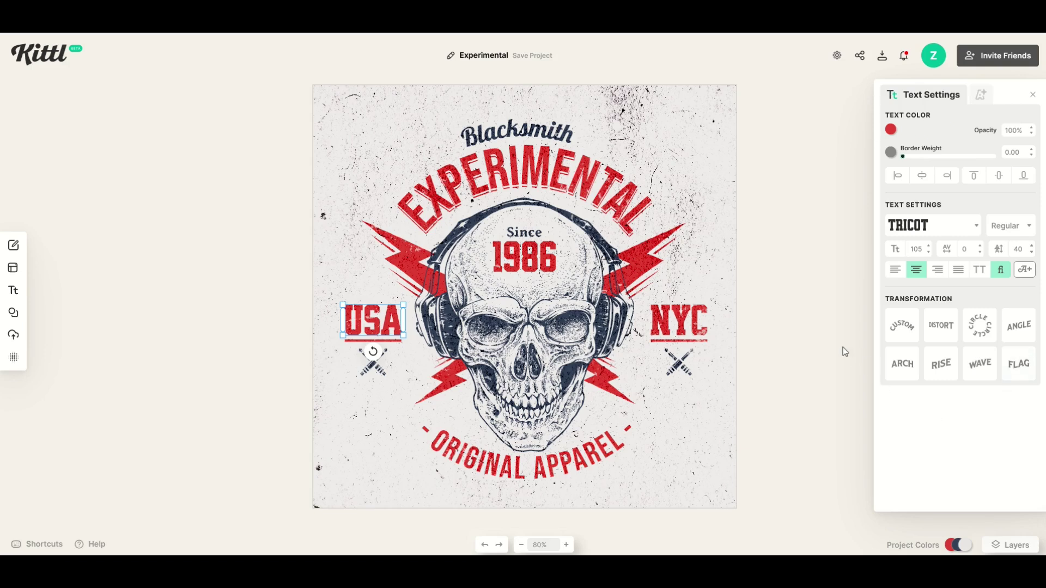
# Try Abril Fatface and Adventurer 01 on the USA text, then set it to Bebas Neue
pyautogui.click(975, 226)
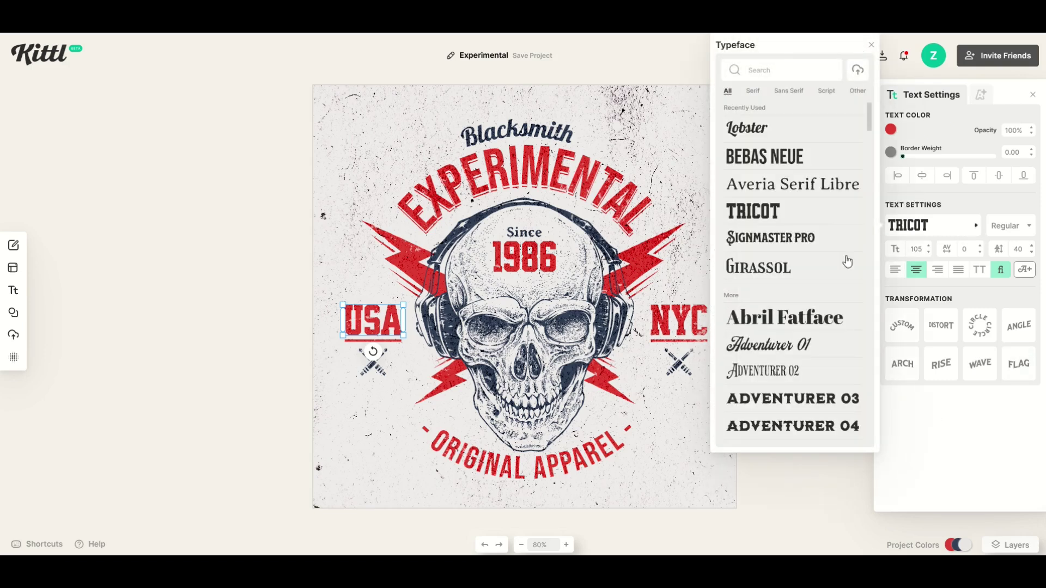
pyautogui.click(779, 324)
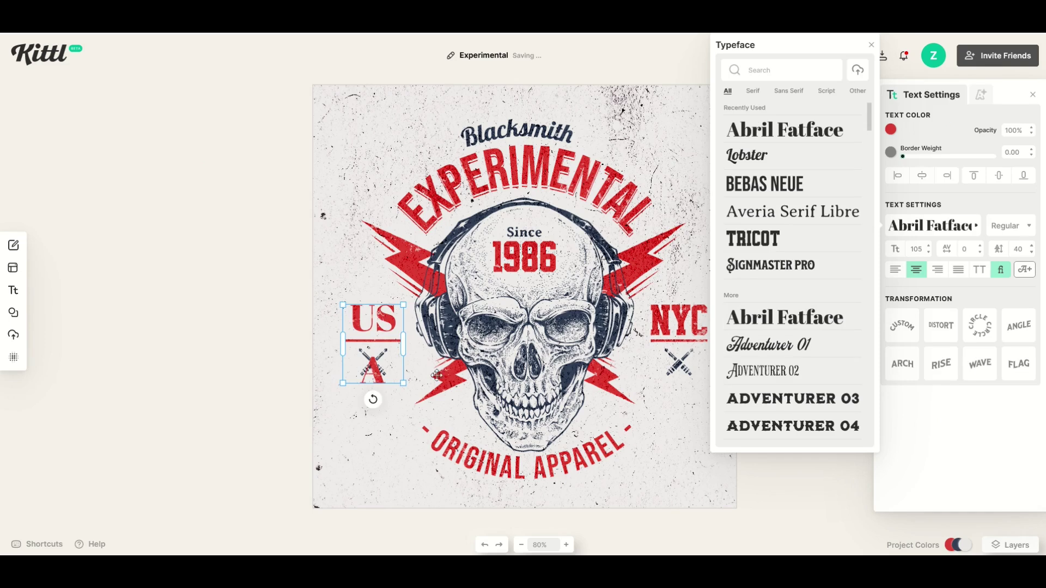
pyautogui.click(777, 345)
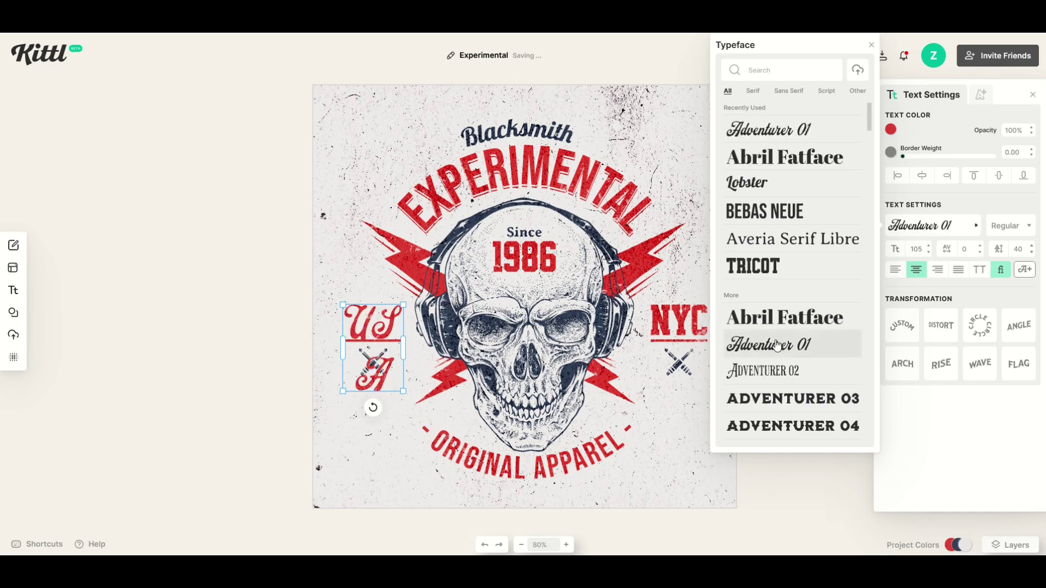
pyautogui.click(769, 207)
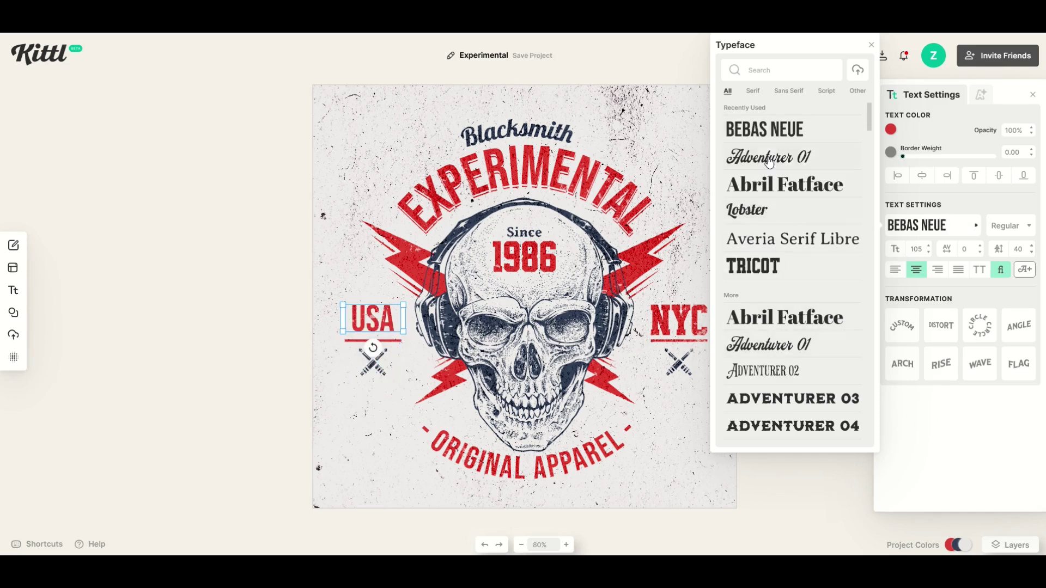
pyautogui.click(271, 193)
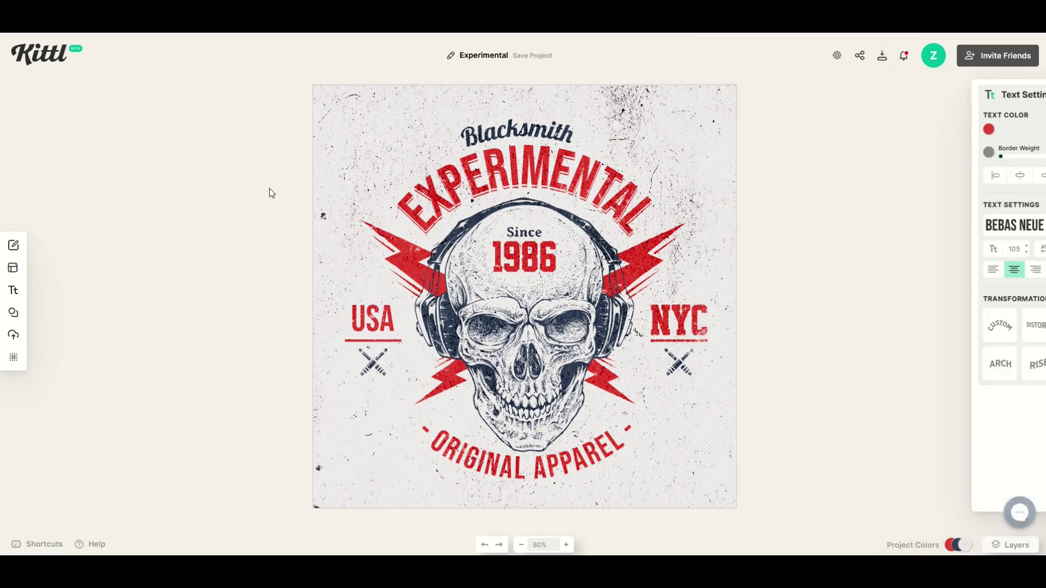
pyautogui.click(512, 177)
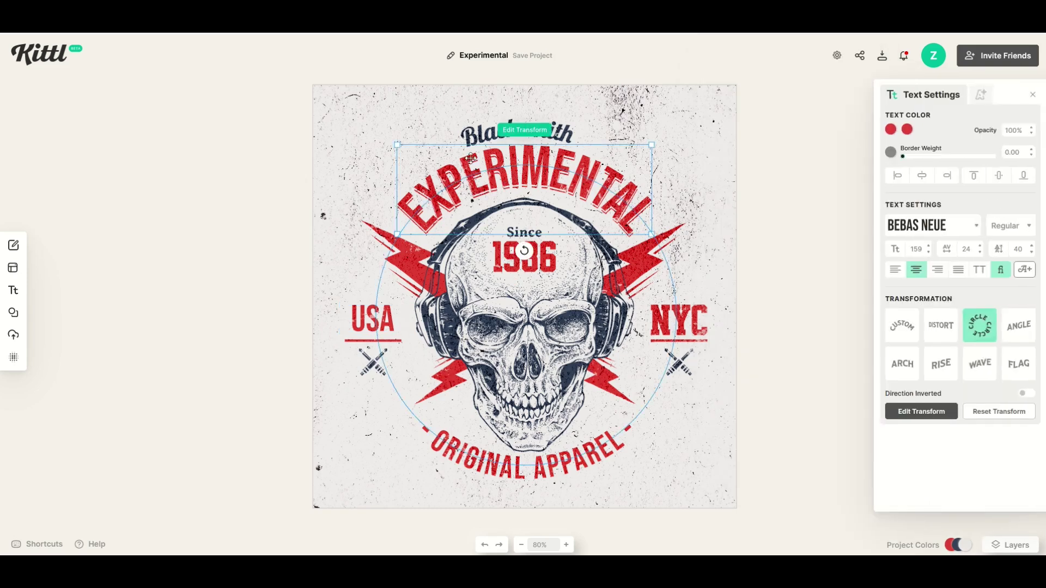
# Try Custom, Distort and Angle warps on EXPERIMENTAL, keep the Circle warp, and raise the skull slightly
pyautogui.click(899, 321)
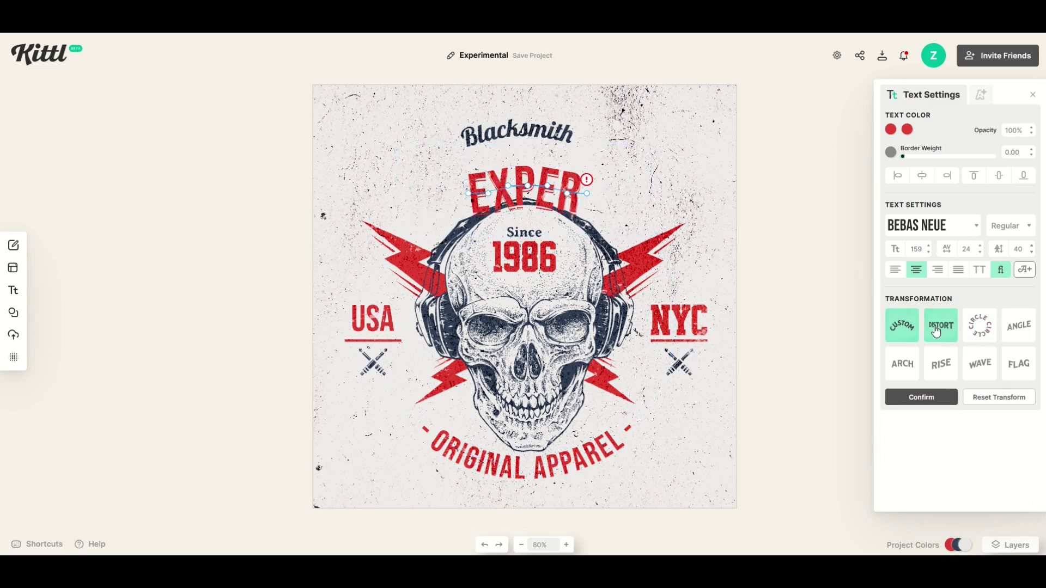
pyautogui.click(935, 331)
pyautogui.click(980, 326)
pyautogui.click(1009, 330)
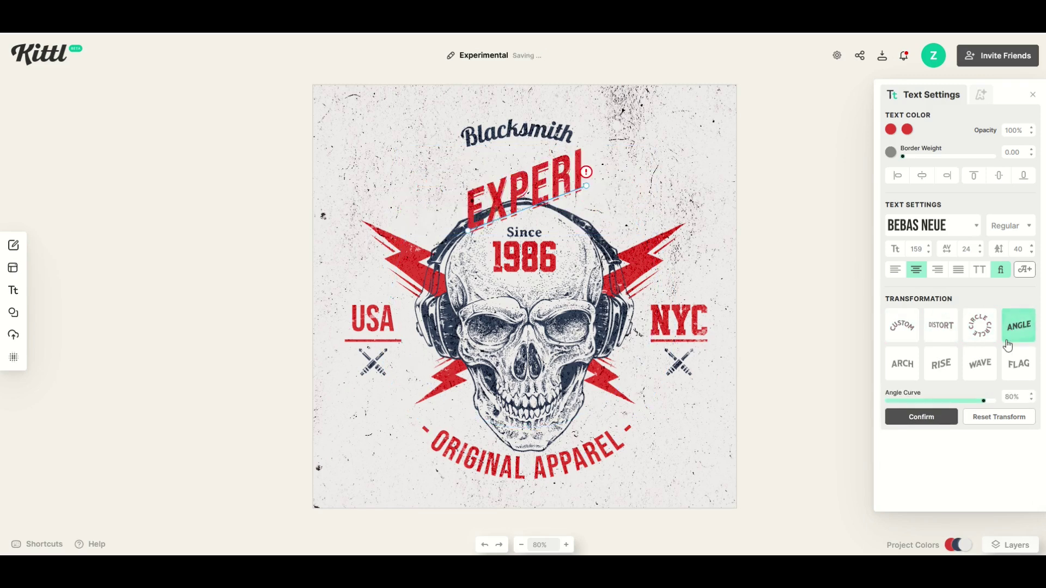
pyautogui.click(980, 333)
pyautogui.click(531, 310)
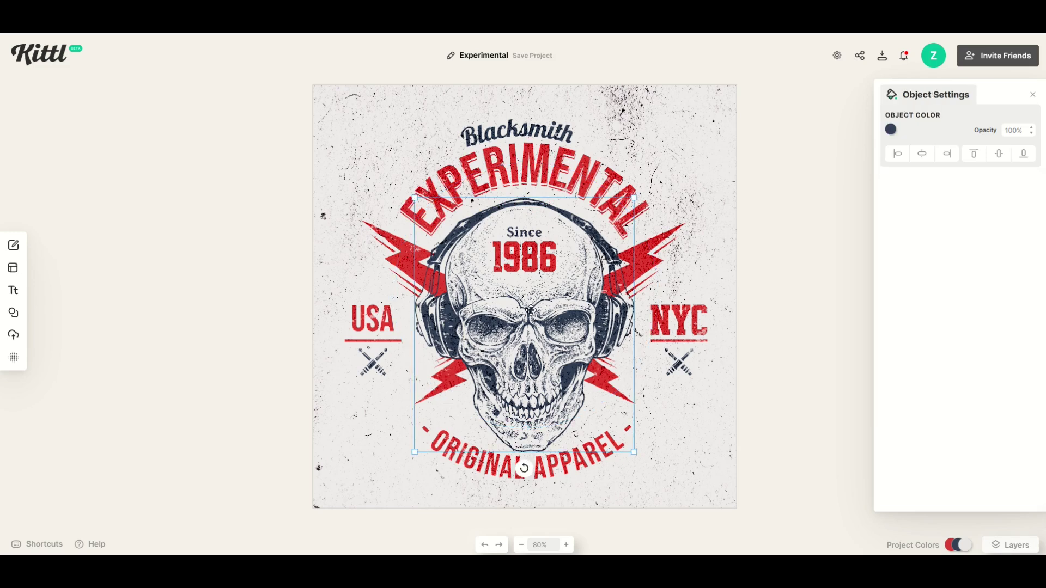
pyautogui.moveTo(503, 324); pyautogui.dragTo(528, 297)
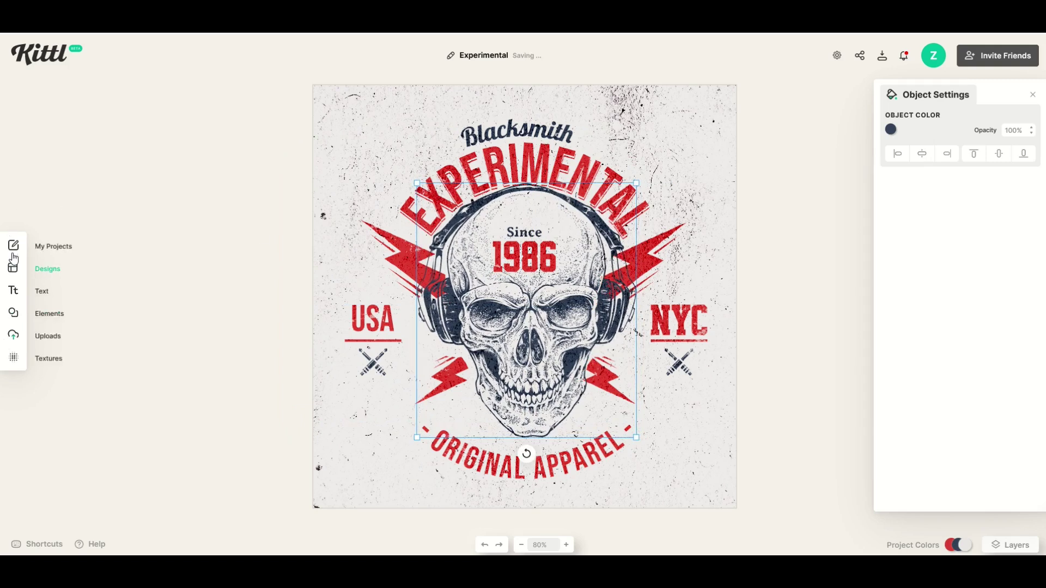
# Show the Elements library and scroll the Shapes list down to Ornate Circles
pyautogui.click(30, 321)
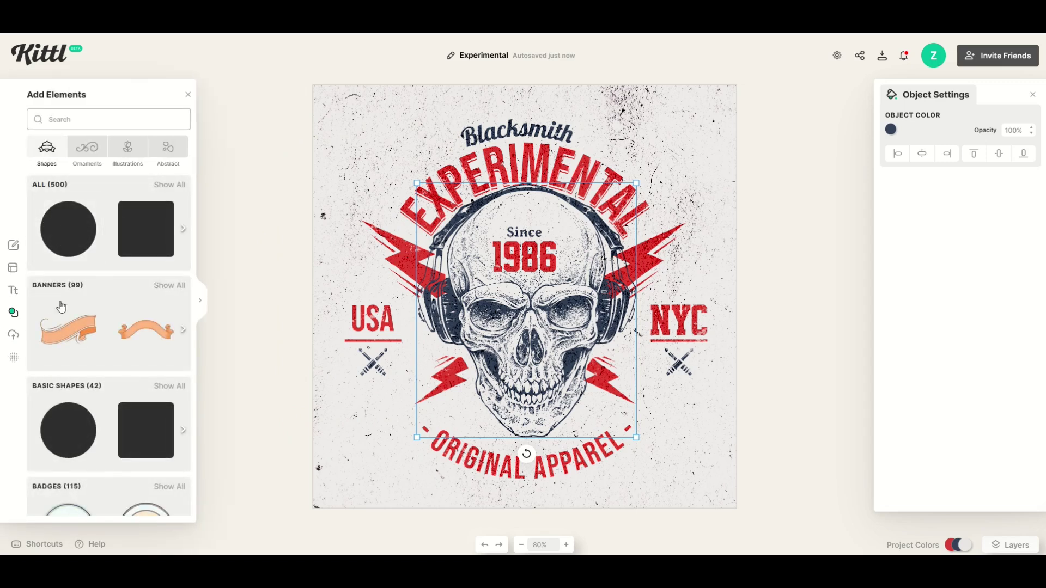
pyautogui.scroll(-3, 85, 357)
pyautogui.scroll(-6, 84, 357)
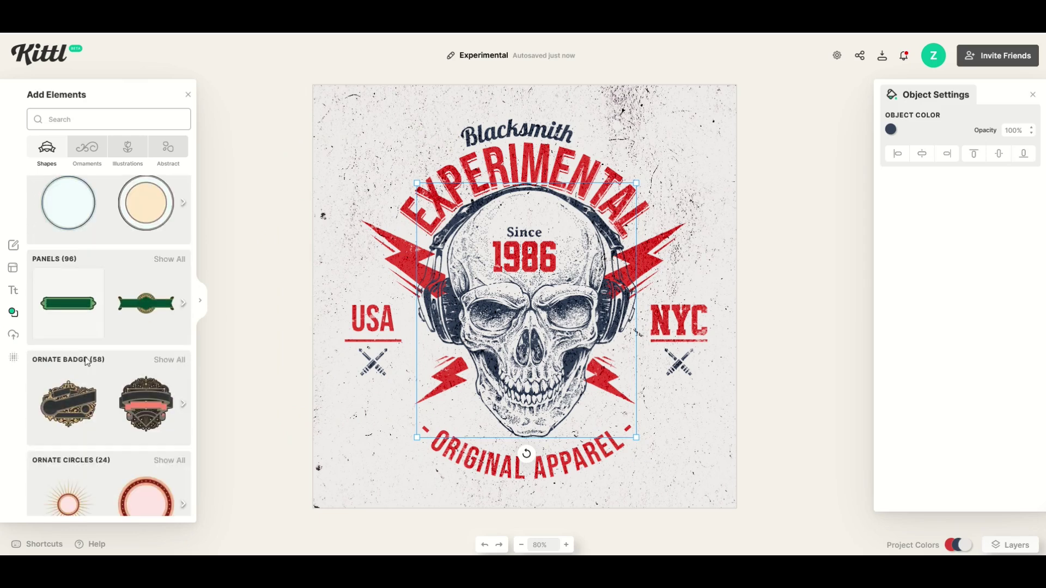
pyautogui.scroll(-1, 88, 358)
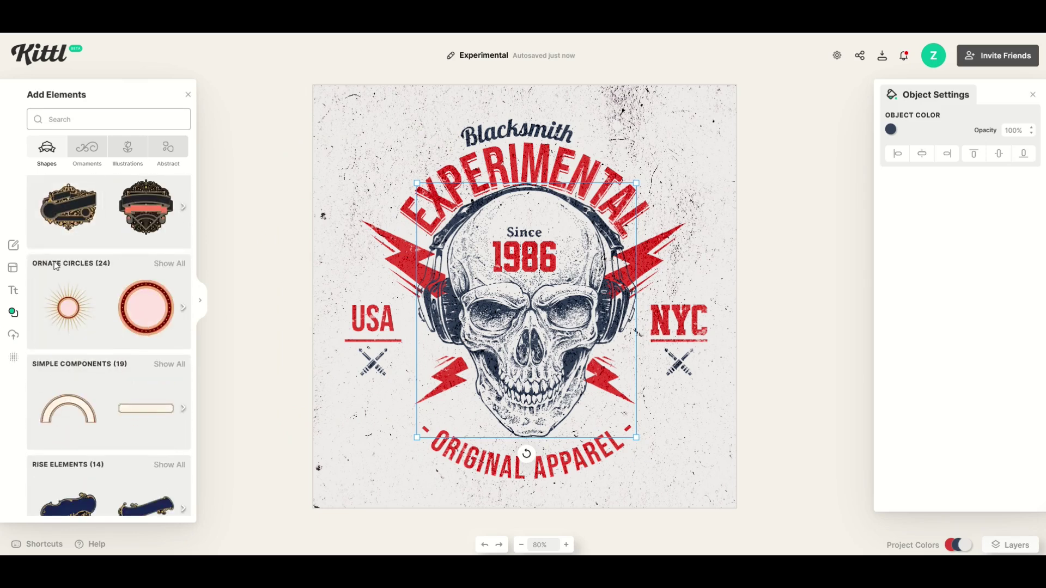
# Add an ornate circle badge in the top-left corner and recolor the navy project color bright blue
pyautogui.click(147, 315)
pyautogui.moveTo(484, 304); pyautogui.dragTo(393, 277)
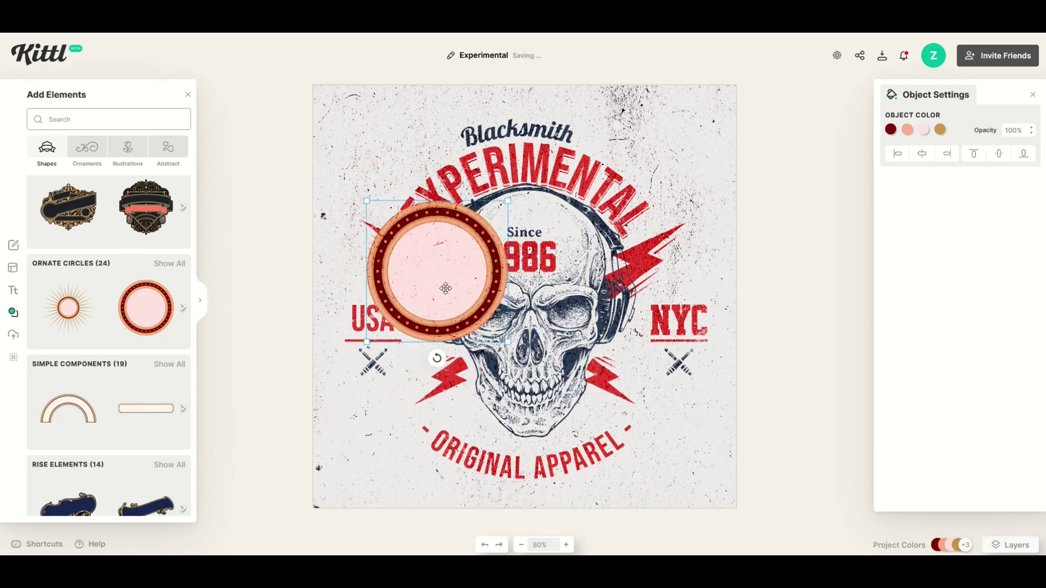
pyautogui.moveTo(870, 547)
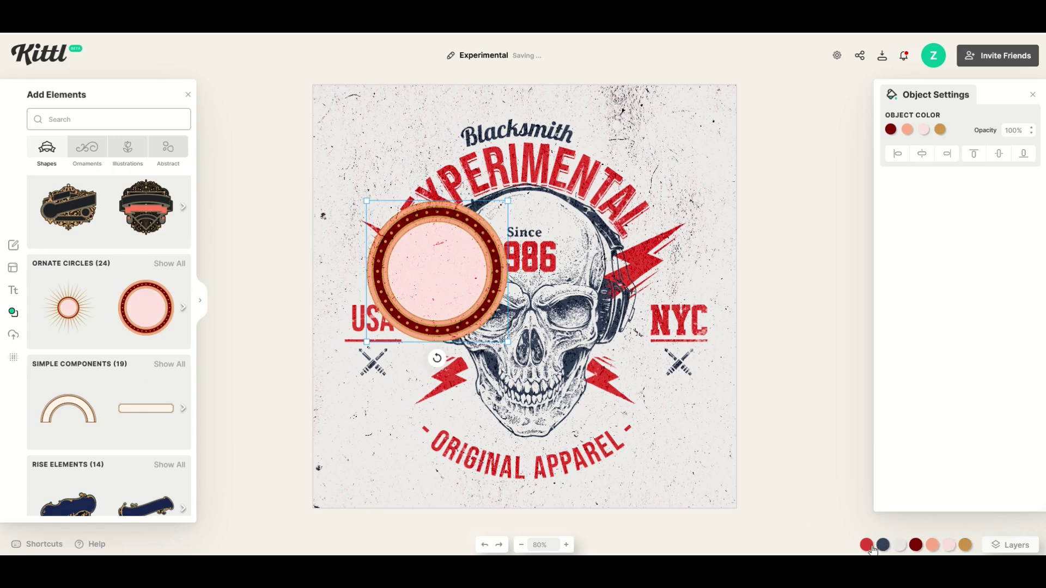
pyautogui.click(883, 545)
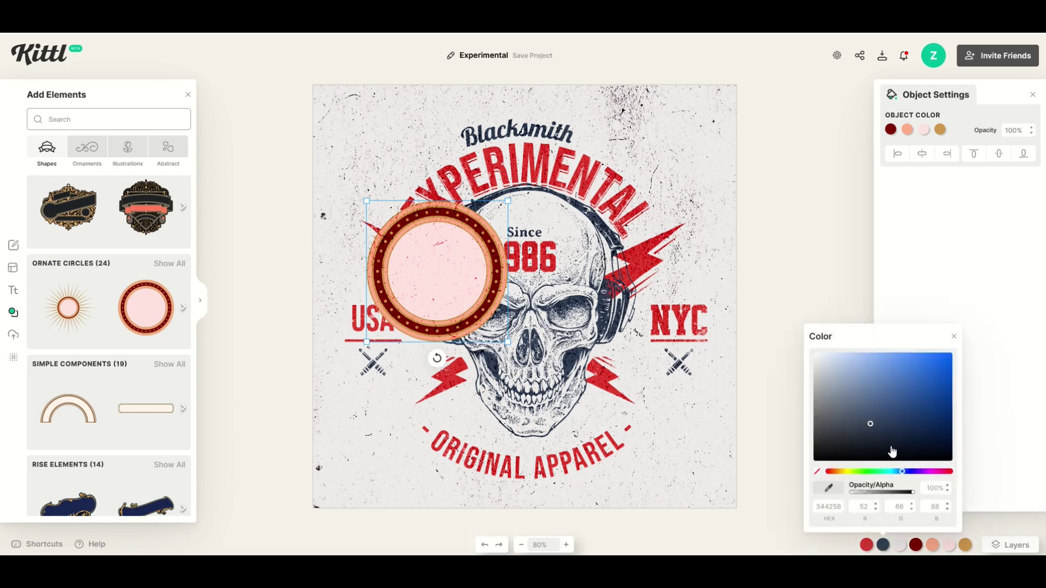
pyautogui.click(933, 371)
pyautogui.moveTo(936, 374)
pyautogui.mouseDown()
pyautogui.moveTo(855, 395)
pyautogui.moveTo(917, 413)
pyautogui.moveTo(859, 374)
pyautogui.moveTo(878, 402)
pyautogui.moveTo(999, 351)
pyautogui.mouseUp()
pyautogui.moveTo(436, 292); pyautogui.dragTo(440, 254)
# Try black, blue, grey and red on the skull, settling on dark red
pyautogui.click(512, 360)
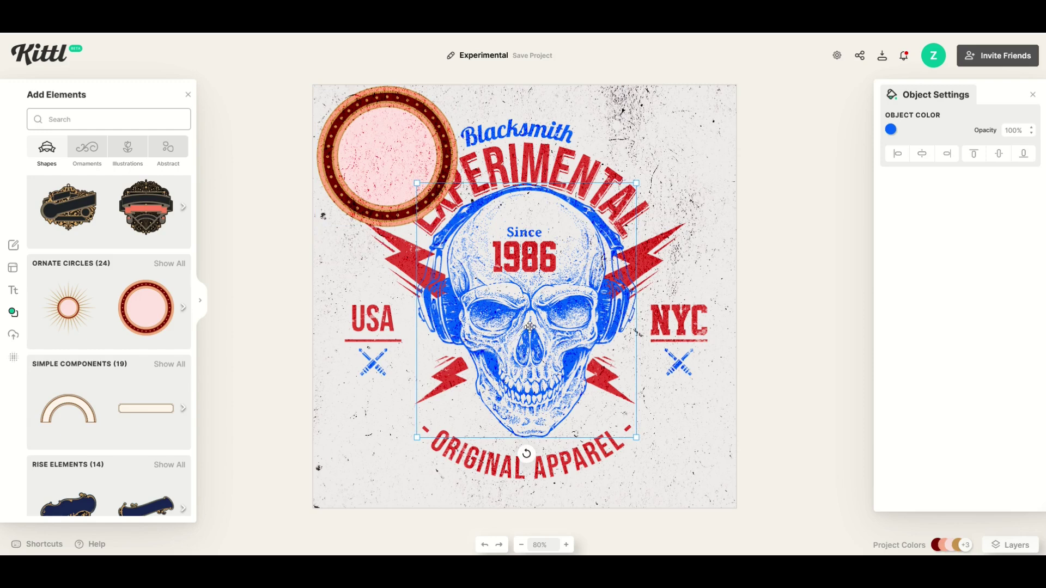
pyautogui.click(890, 129)
pyautogui.moveTo(804, 220); pyautogui.dragTo(695, 282)
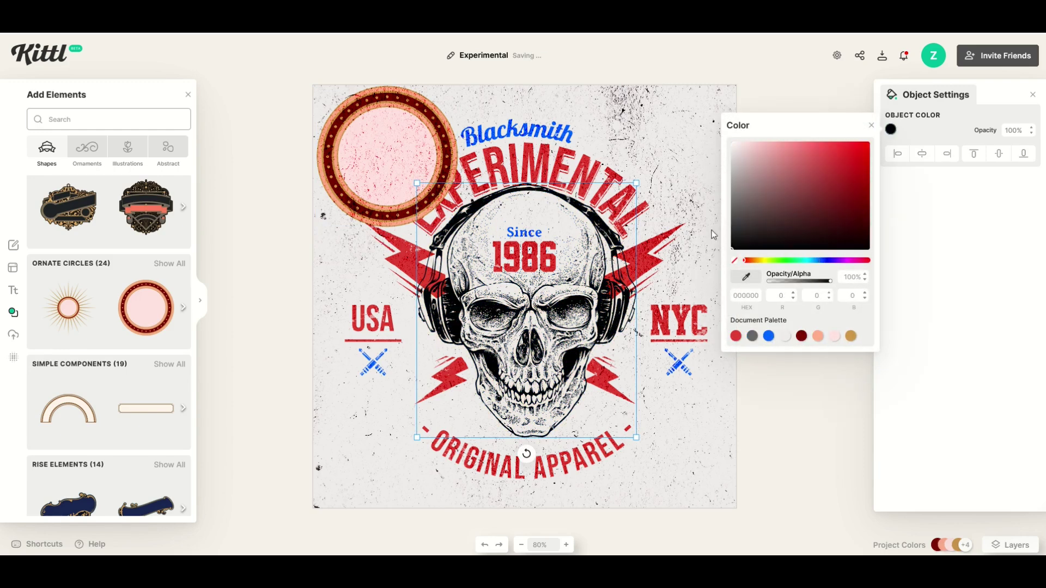
pyautogui.click(801, 338)
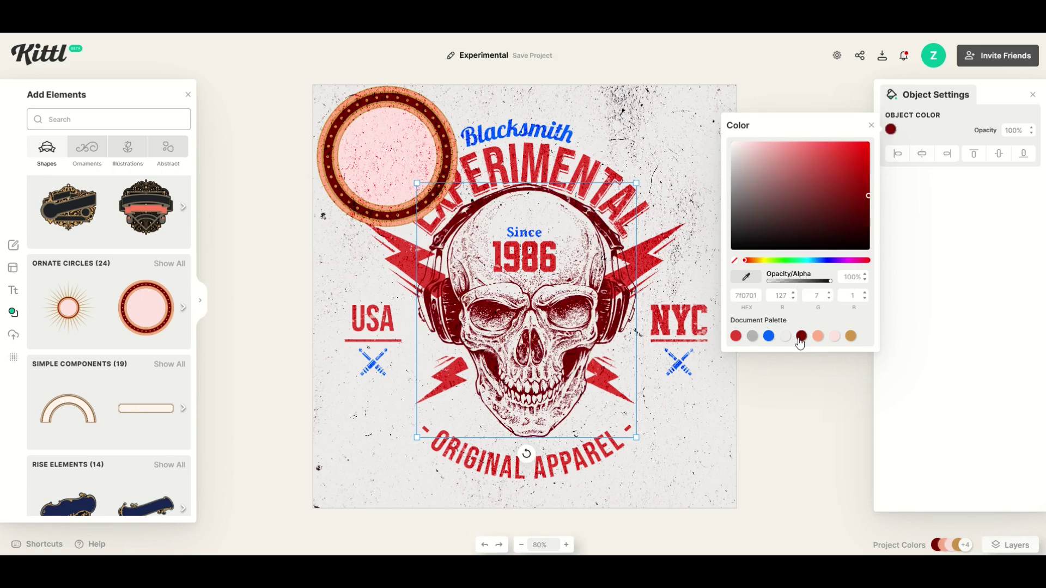
pyautogui.click(769, 336)
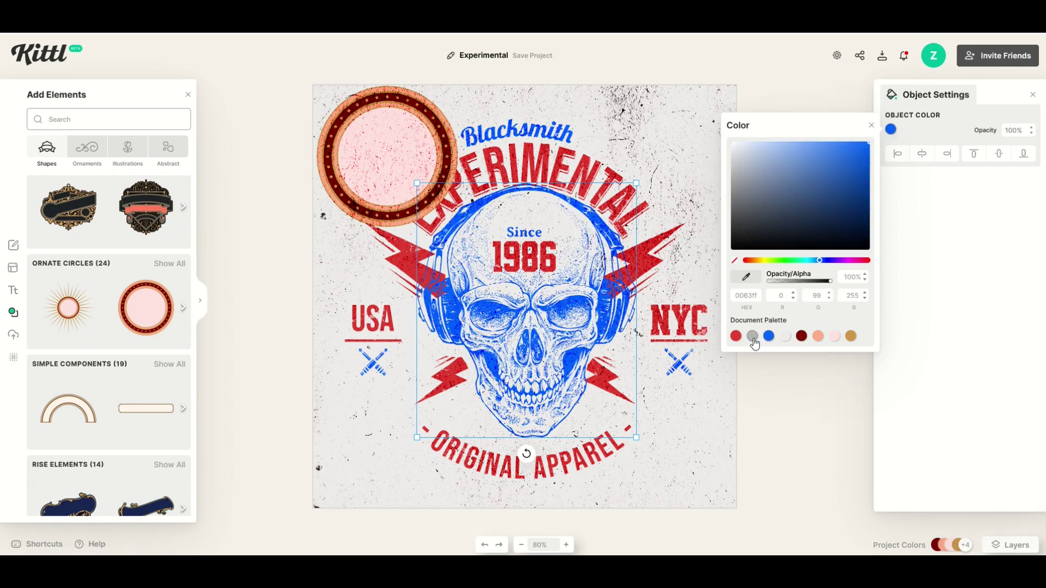
pyautogui.click(753, 337)
pyautogui.click(736, 338)
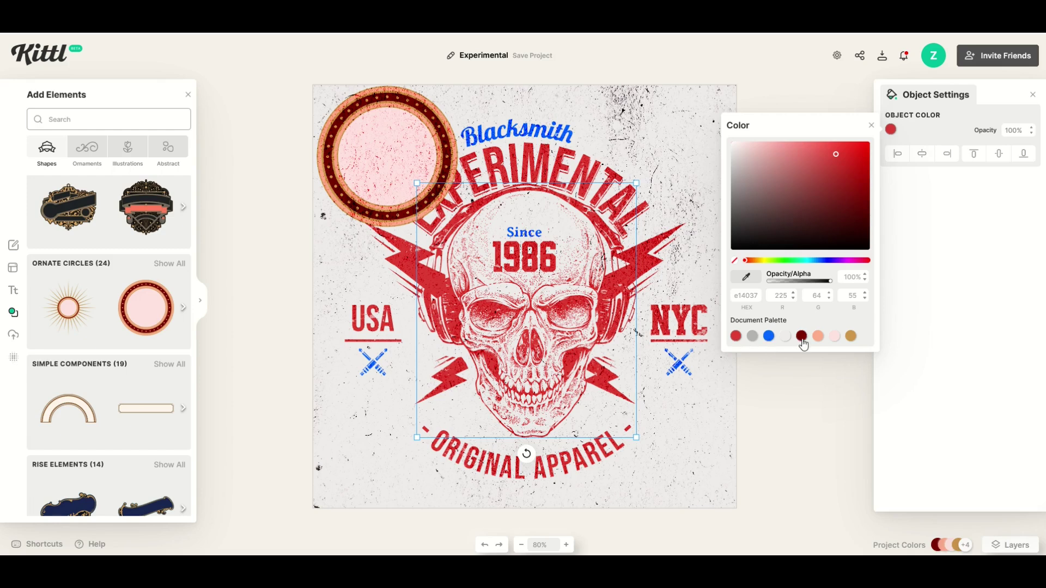
pyautogui.click(801, 338)
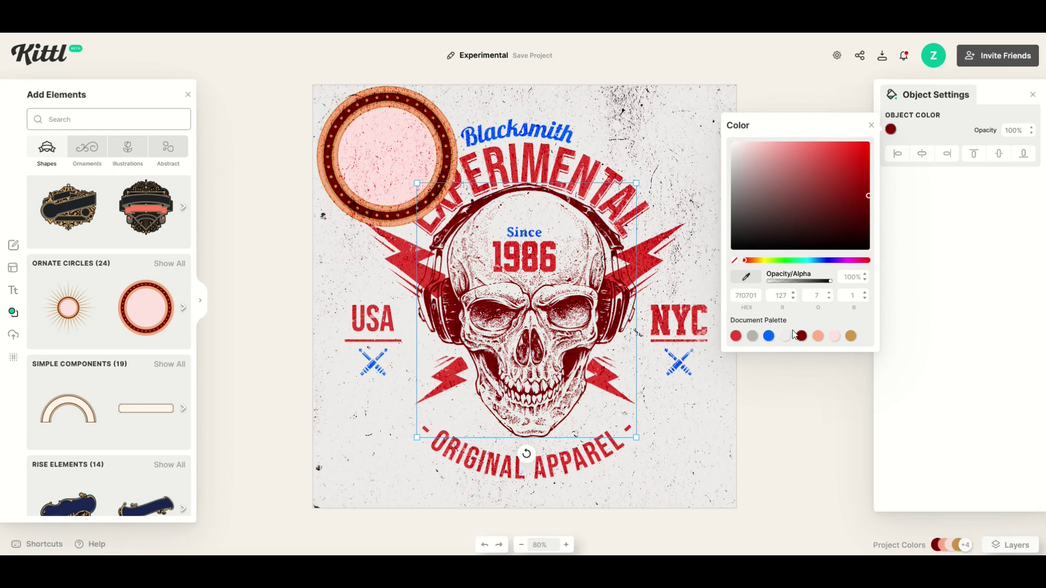
# Delete the ornate circle badge and add a gold corner flourish from Ornaments
pyautogui.click(329, 185)
pyautogui.moveTo(329, 185); pyautogui.dragTo(341, 442)
pyautogui.scroll(-1, 89, 437)
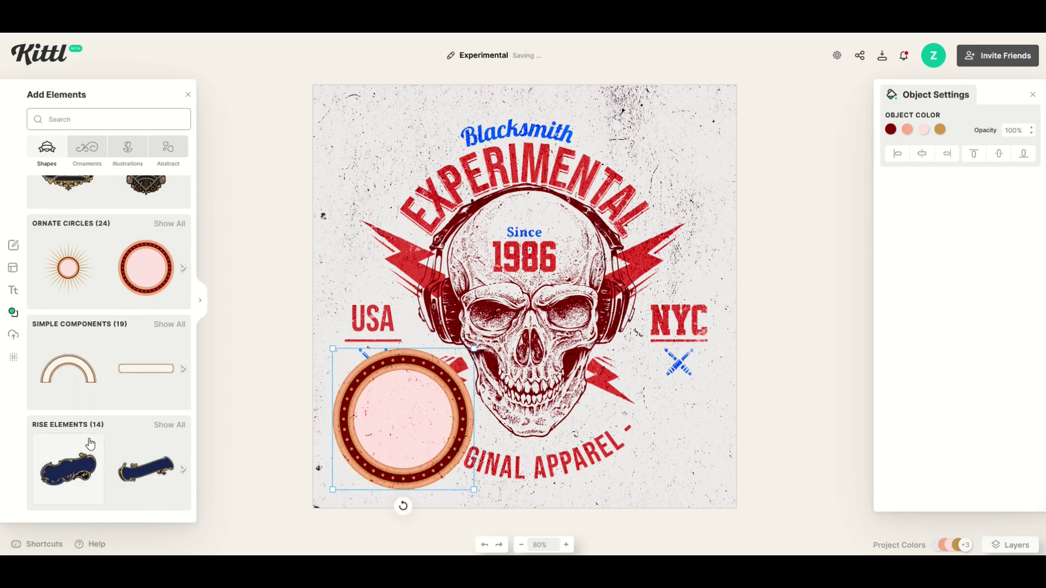
pyautogui.scroll(10, 99, 392)
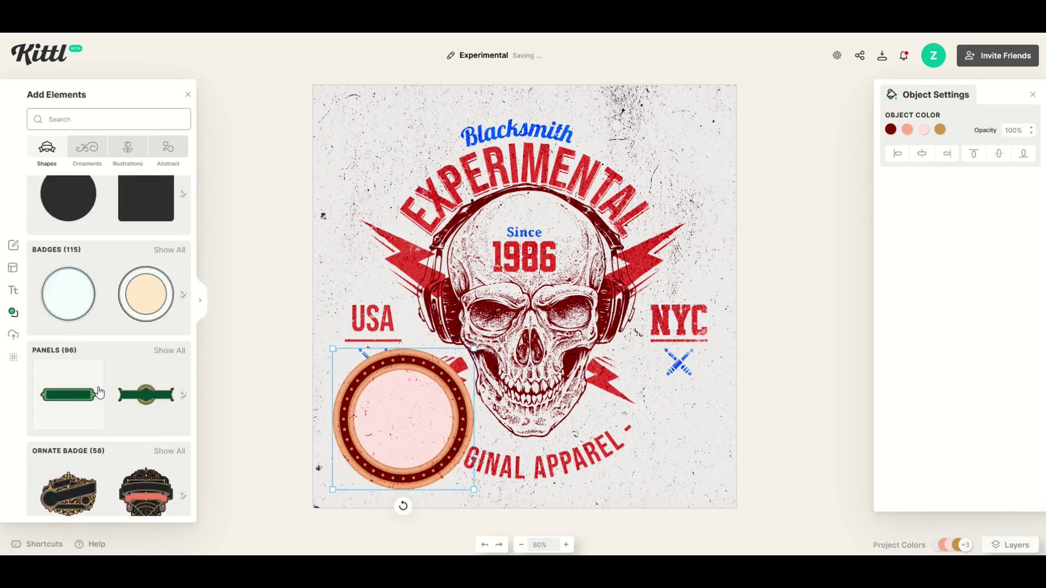
pyautogui.click(81, 168)
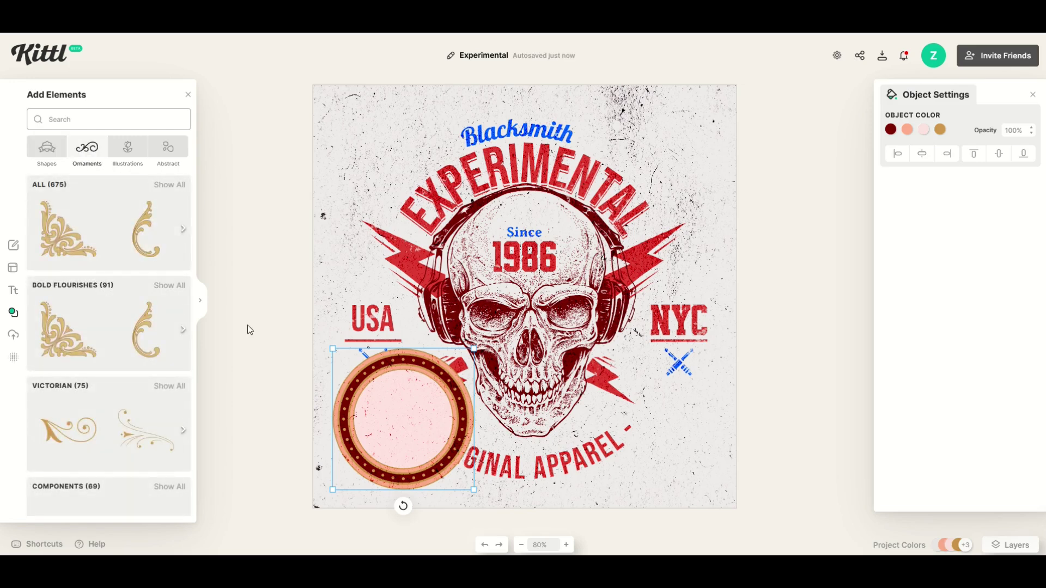
pyautogui.press('Delete')
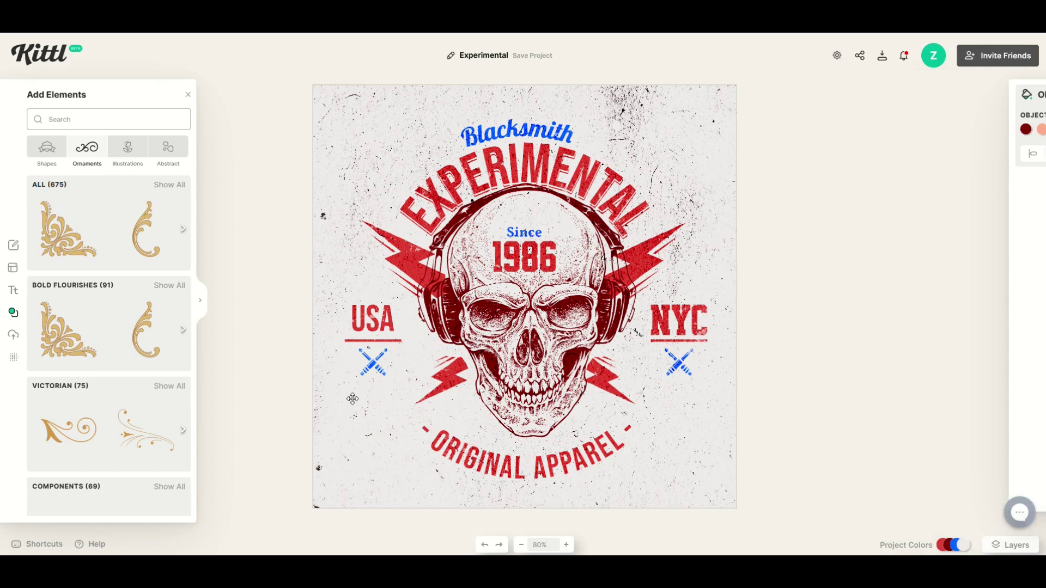
pyautogui.click(58, 342)
# Place the flourish in the bottom-left corner and paste a copy rotated about 90° into the top-left
pyautogui.moveTo(507, 329); pyautogui.dragTo(372, 465)
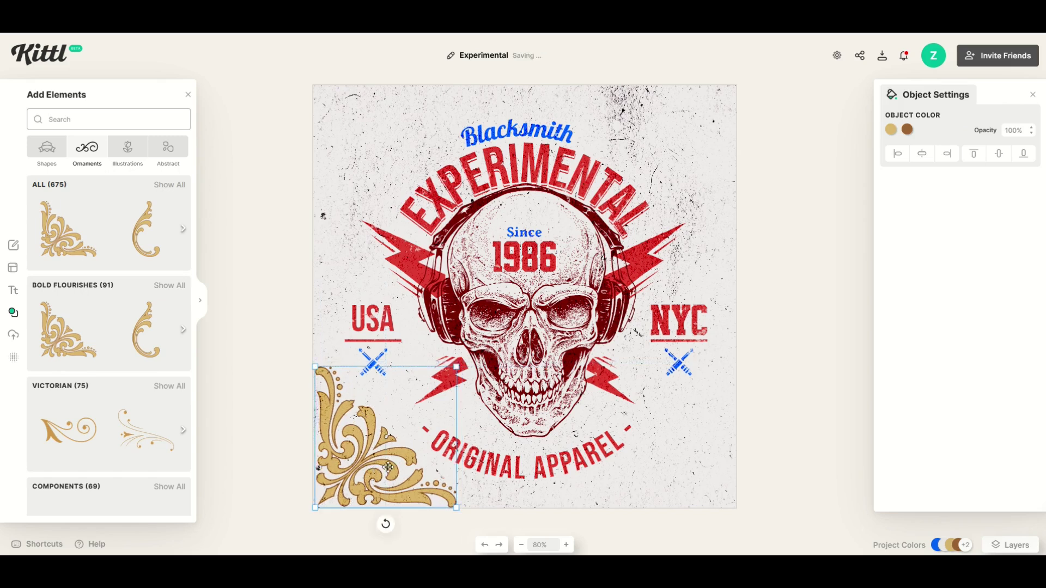
pyautogui.rightClick(387, 452)
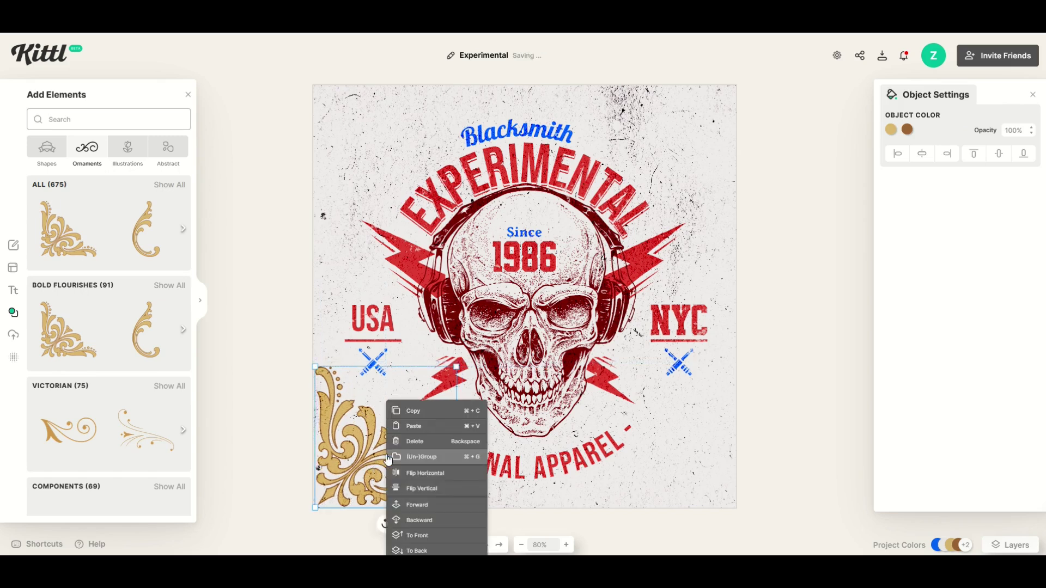
pyautogui.click(402, 412)
pyautogui.click(329, 211)
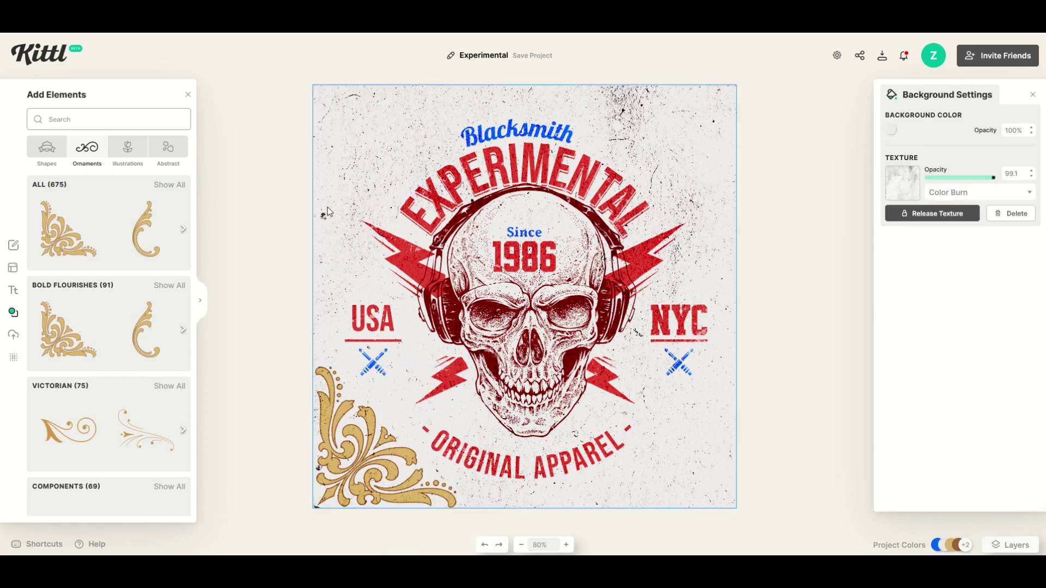
pyautogui.rightClick(329, 212)
pyautogui.click(340, 238)
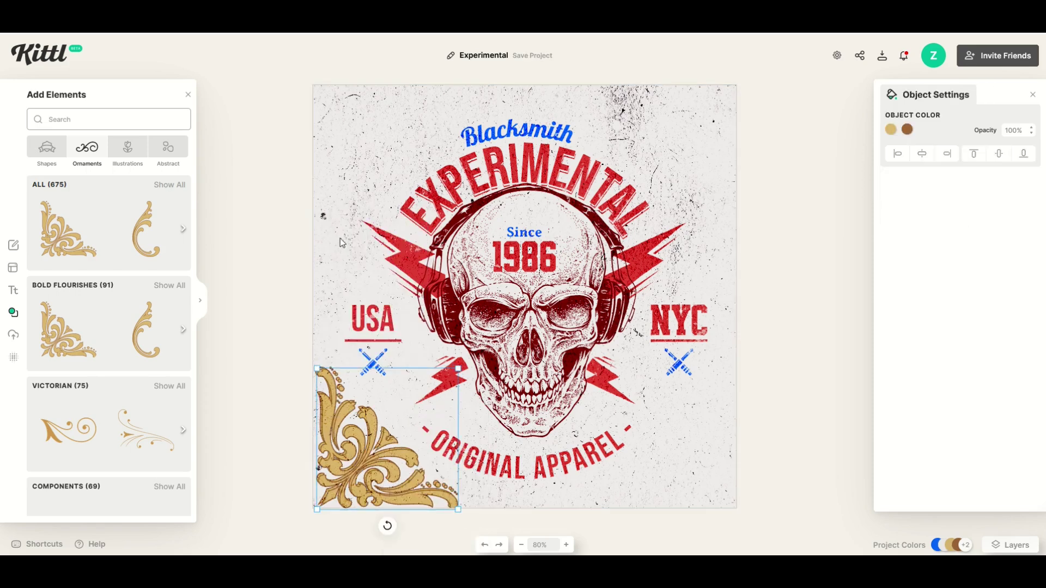
pyautogui.moveTo(354, 398); pyautogui.dragTo(423, 293)
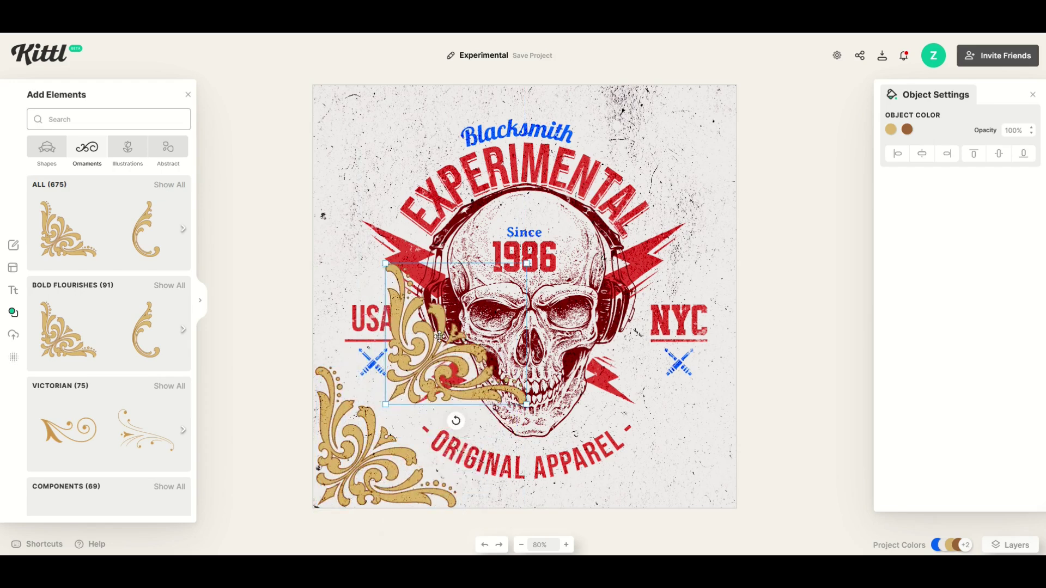
pyautogui.moveTo(456, 421); pyautogui.dragTo(341, 145)
# Paste another flourish copy rotated to 176° and position copies in the right-hand corners
pyautogui.rightClick(353, 146)
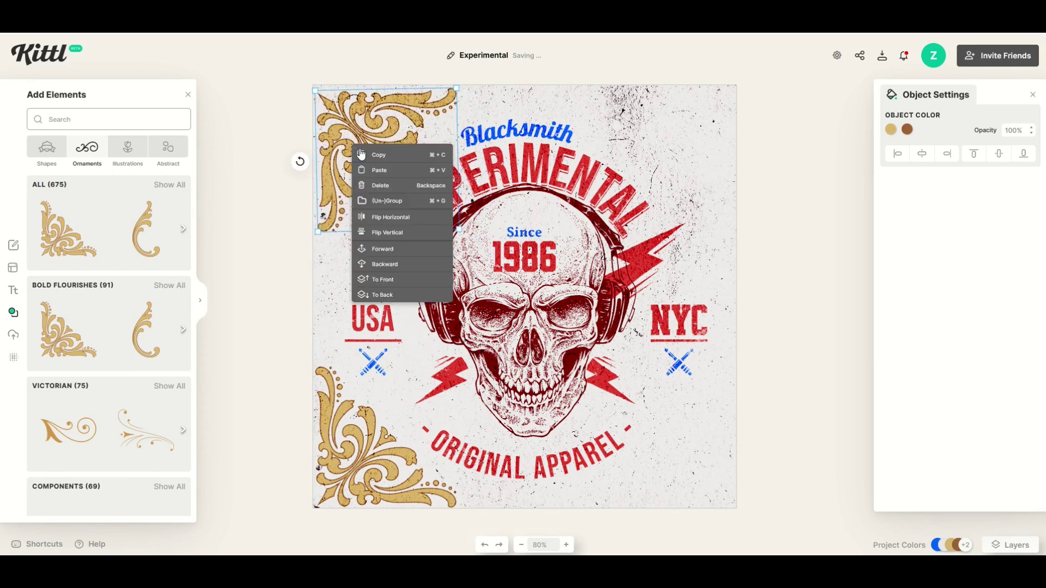
pyautogui.click(372, 163)
pyautogui.rightClick(381, 172)
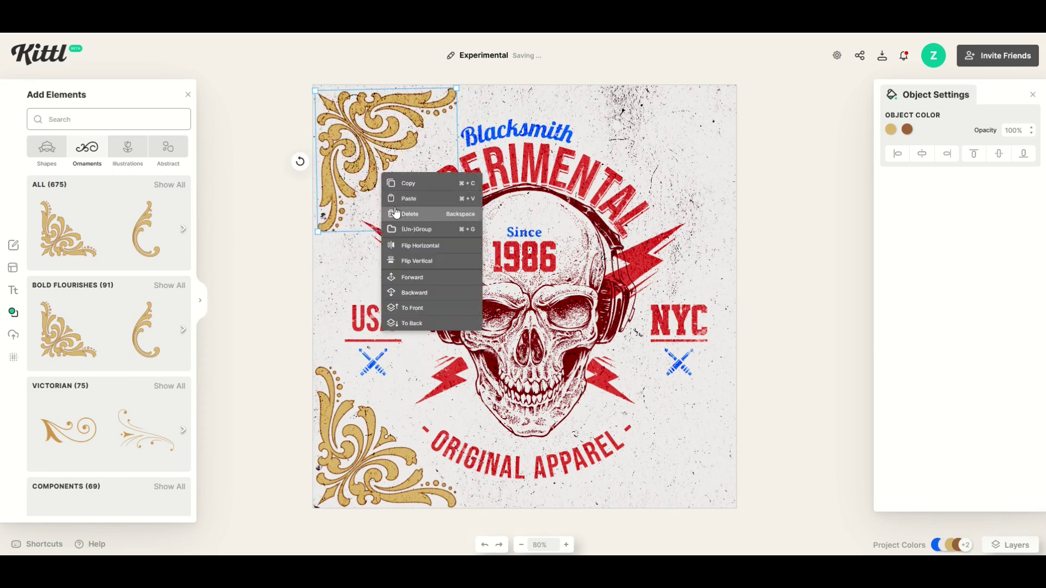
pyautogui.click(420, 202)
pyautogui.moveTo(421, 202); pyautogui.dragTo(589, 308)
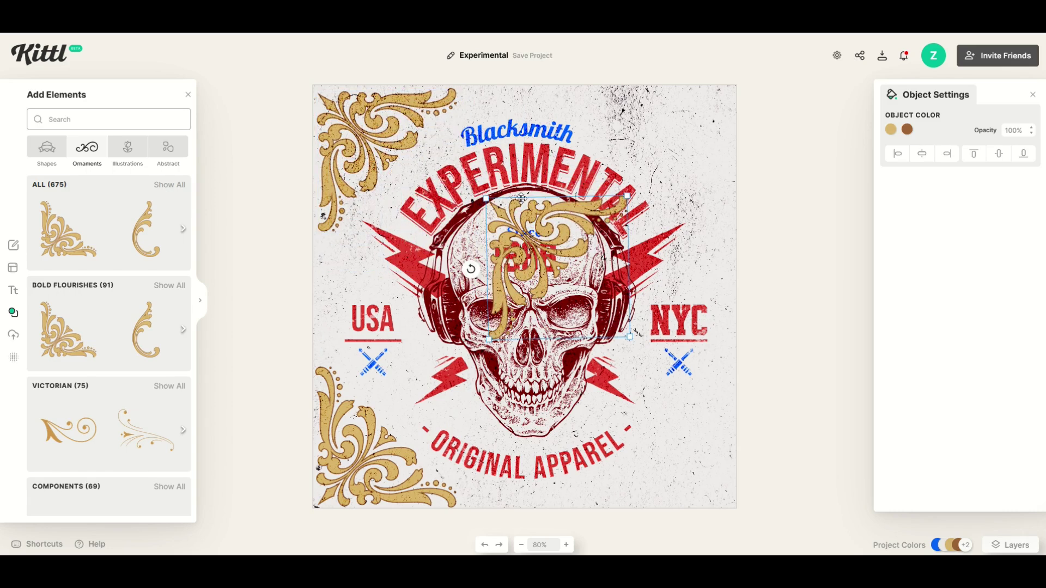
pyautogui.moveTo(471, 269); pyautogui.dragTo(575, 173)
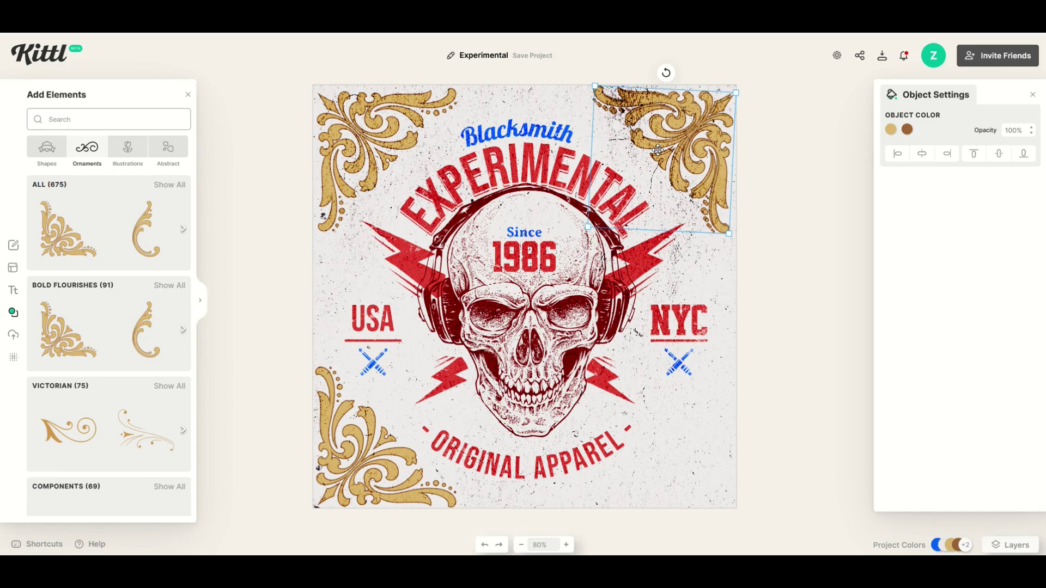
pyautogui.moveTo(677, 158); pyautogui.dragTo(699, 455)
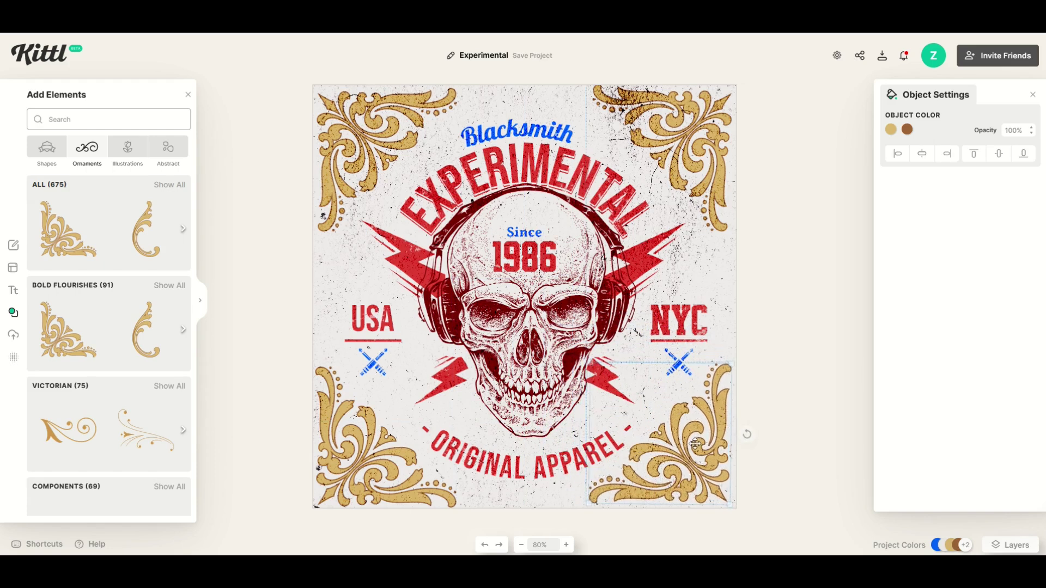
pyautogui.click(791, 394)
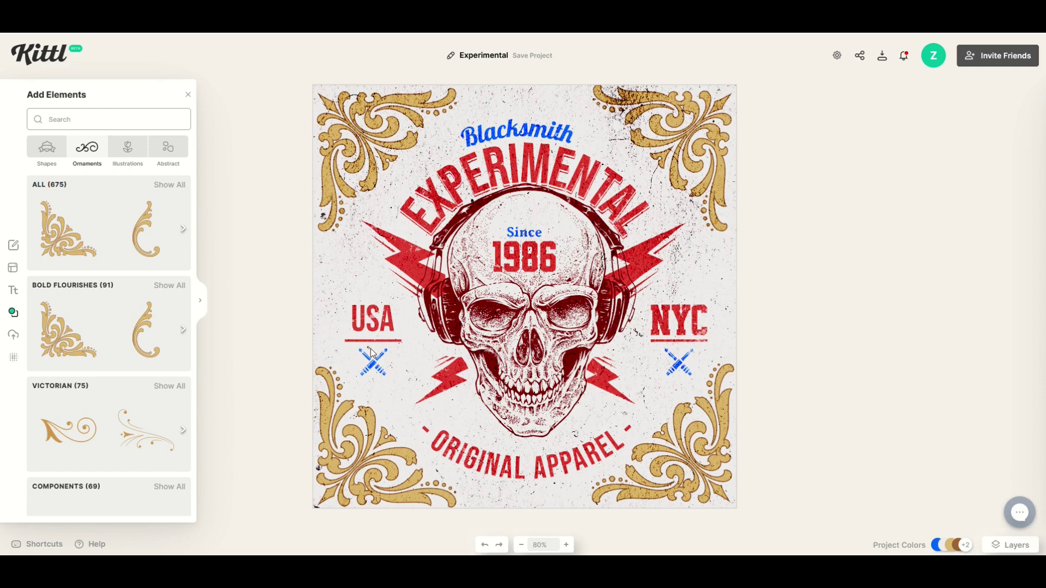
# Retype the curved ORIGINAL APPAREL text as ZEN WATERCOOLER, enlarge it, and shift it right
pyautogui.doubleClick(472, 456)
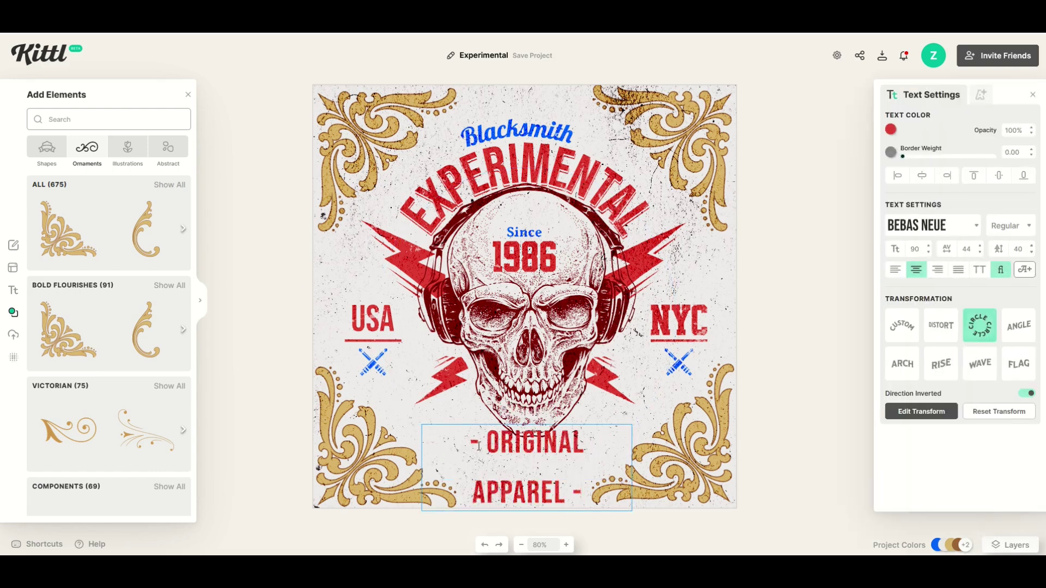
pyautogui.hotkey('ctrl', 'a')
pyautogui.write('Z')
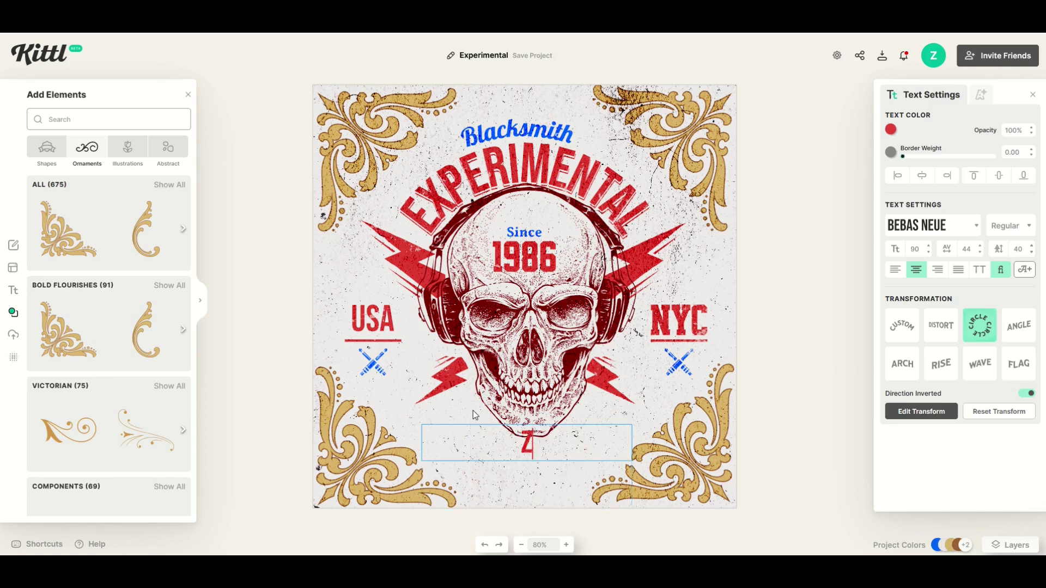
pyautogui.write('EN WATERCOOLER')
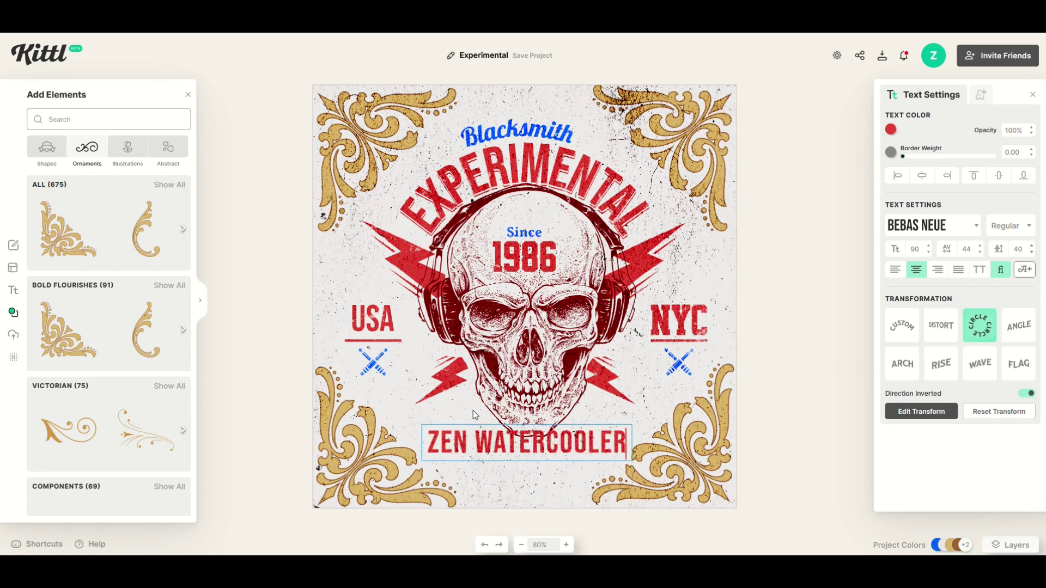
pyautogui.press('Escape')
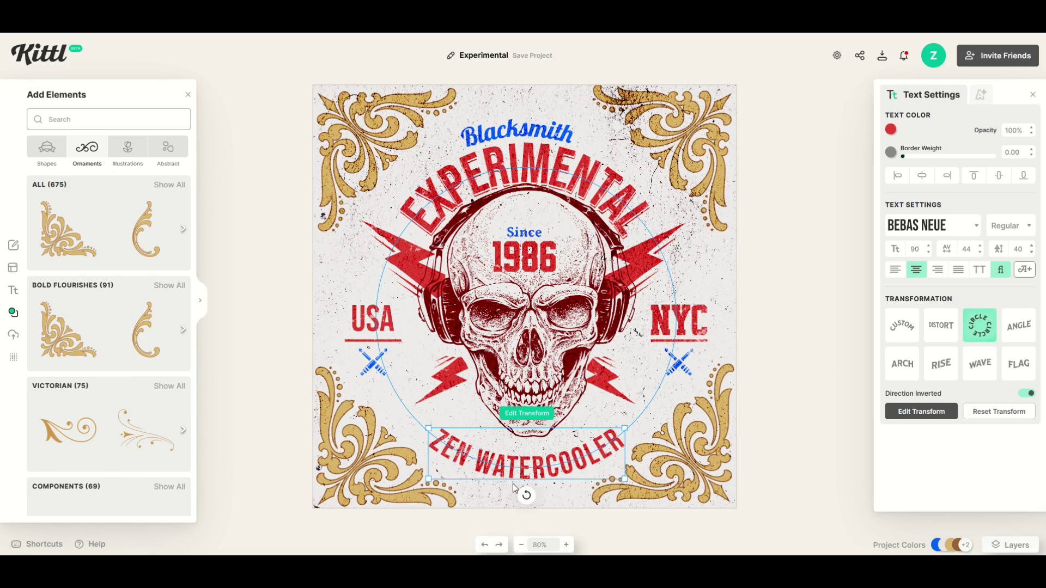
pyautogui.moveTo(429, 429); pyautogui.dragTo(352, 398)
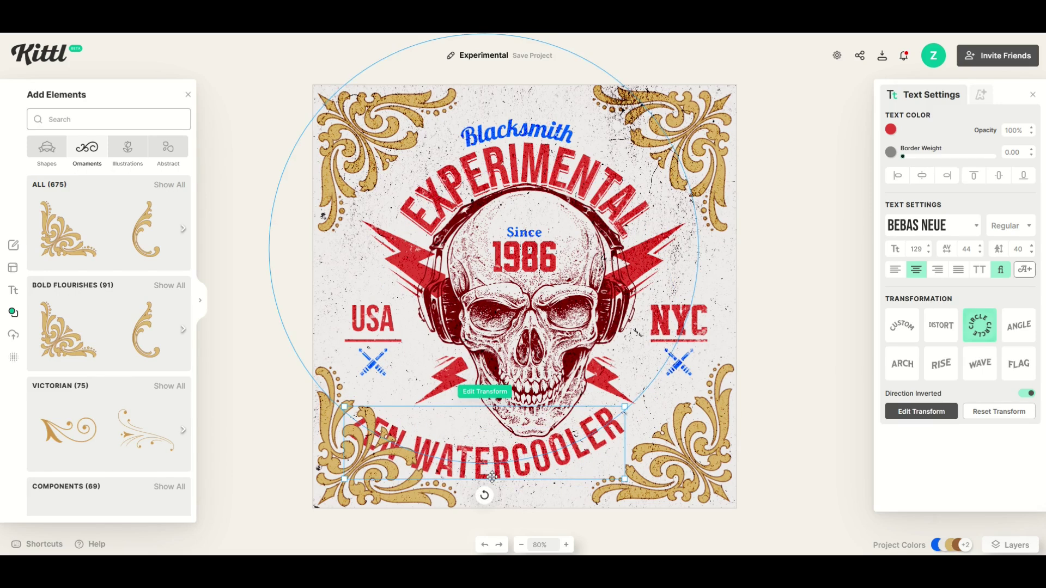
pyautogui.moveTo(524, 471); pyautogui.dragTo(533, 476)
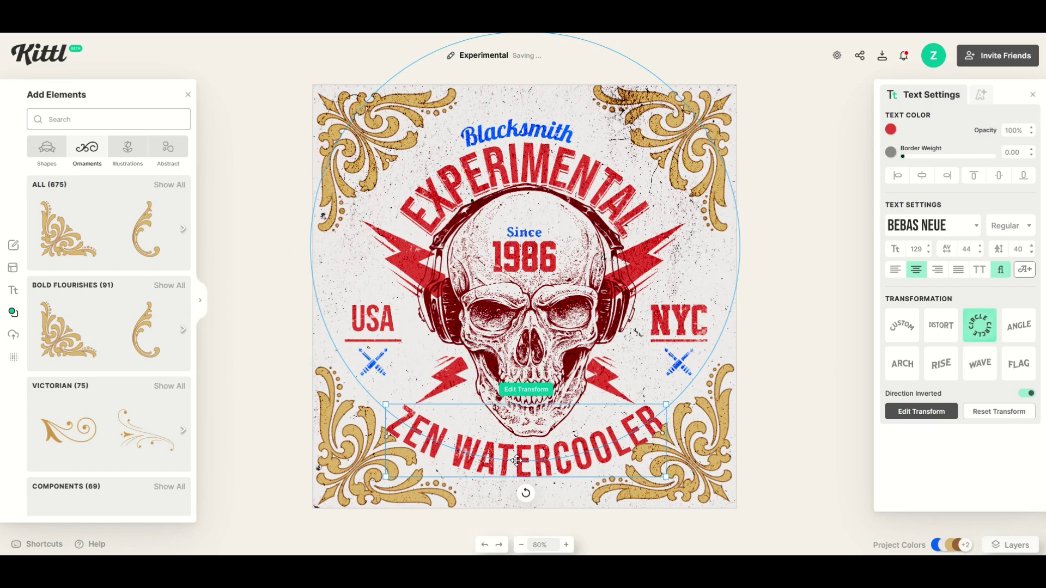
# Move the ZEN WATERCOOLER layer to the top of the layer stack and recenter it along the bottom
pyautogui.click(1000, 545)
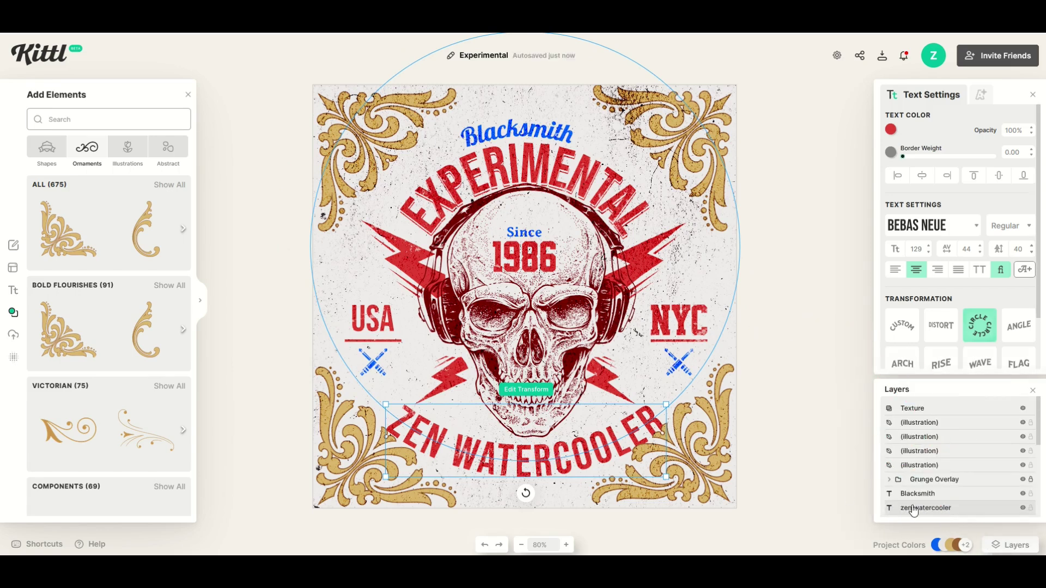
pyautogui.moveTo(917, 510); pyautogui.dragTo(903, 414)
pyautogui.moveTo(520, 458)
pyautogui.mouseDown()
pyautogui.moveTo(473, 469)
pyautogui.moveTo(543, 456)
pyautogui.moveTo(514, 458)
pyautogui.mouseUp()
pyautogui.click(293, 376)
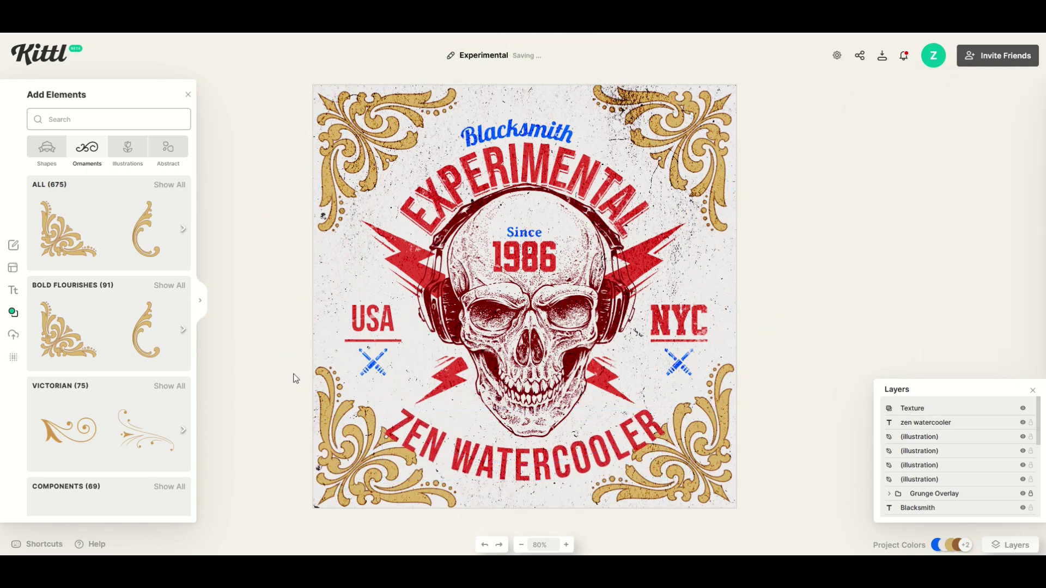
# Browse the Illustrations categories such as Animal Pictograms, Meadow Flowers and Food and Cooking
pyautogui.scroll(-3, 80, 245)
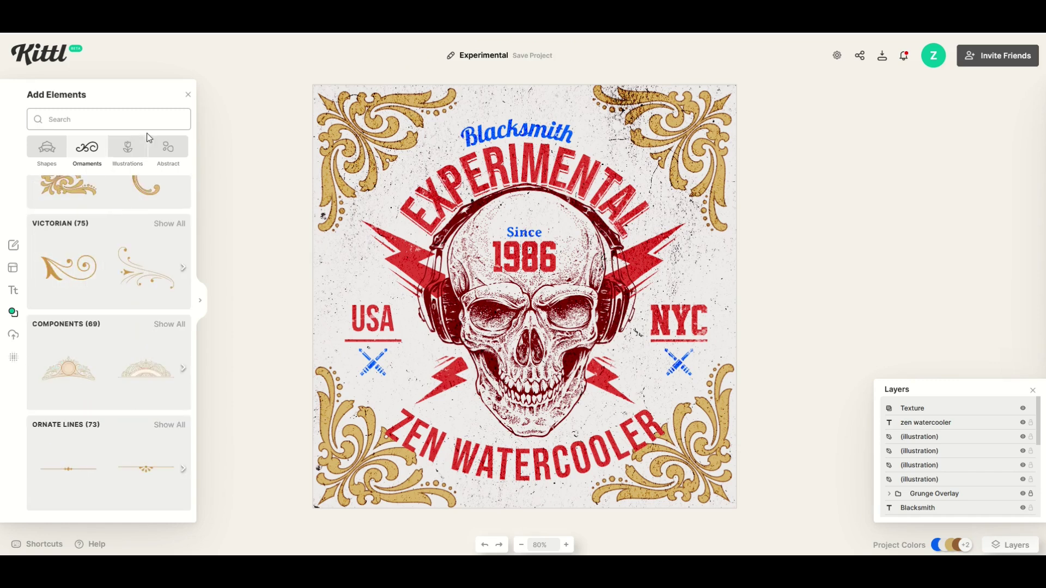
pyautogui.click(134, 155)
pyautogui.scroll(-10, 144, 229)
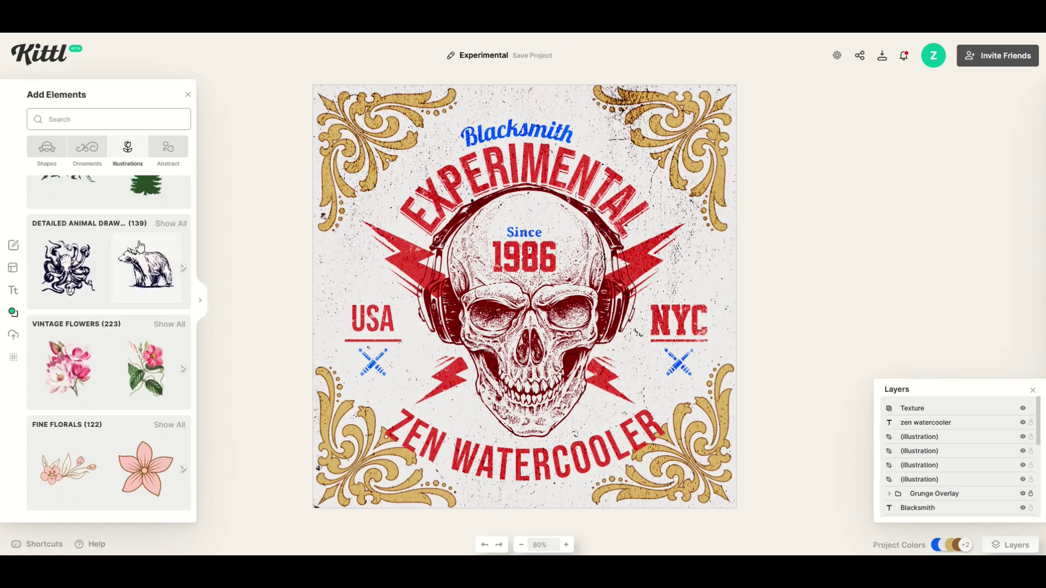
pyautogui.scroll(-10, 125, 256)
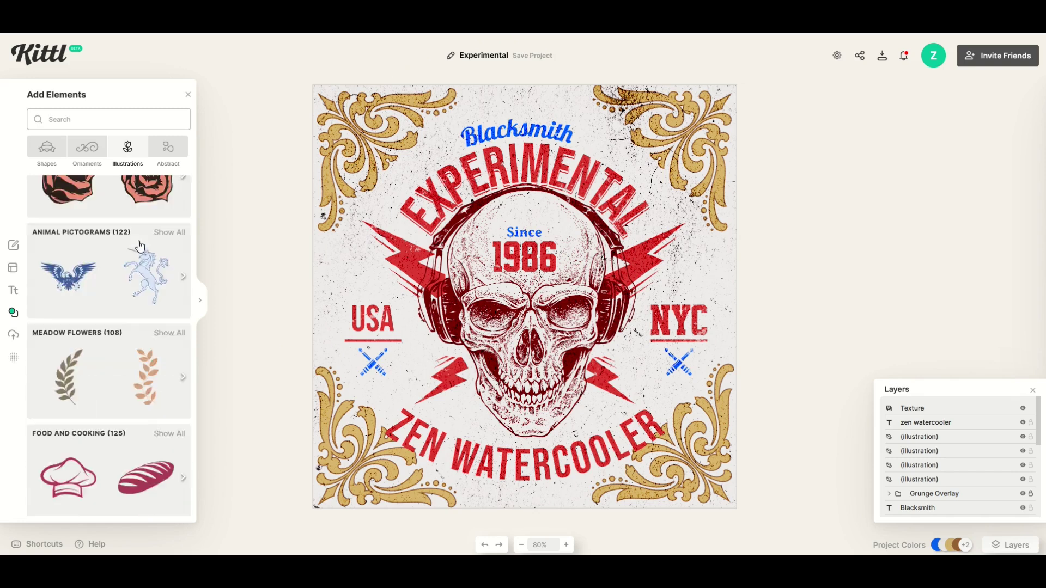
pyautogui.scroll(3, 73, 263)
pyautogui.scroll(3, 241, 243)
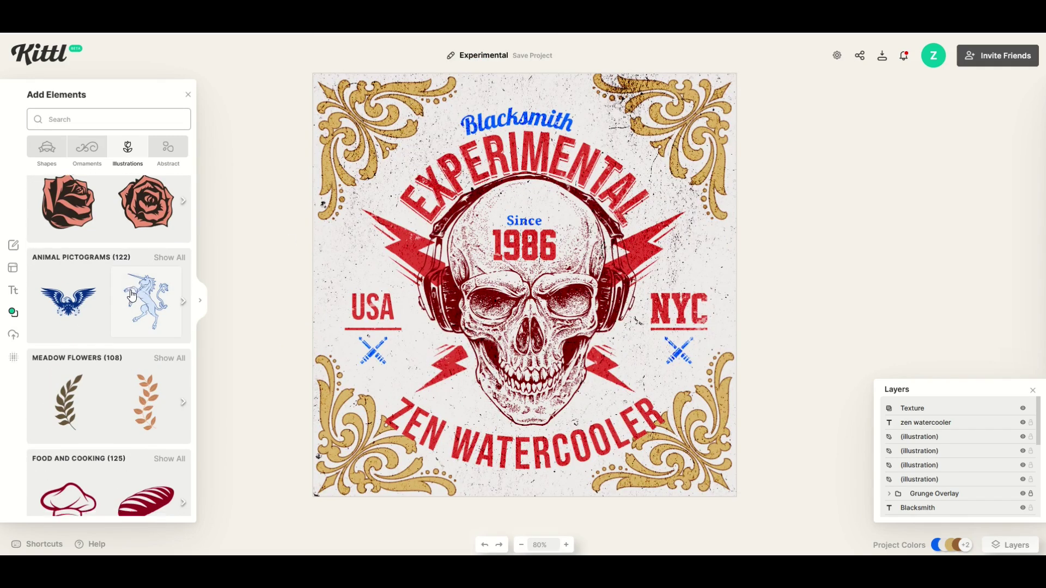
pyautogui.scroll(-3, 148, 288)
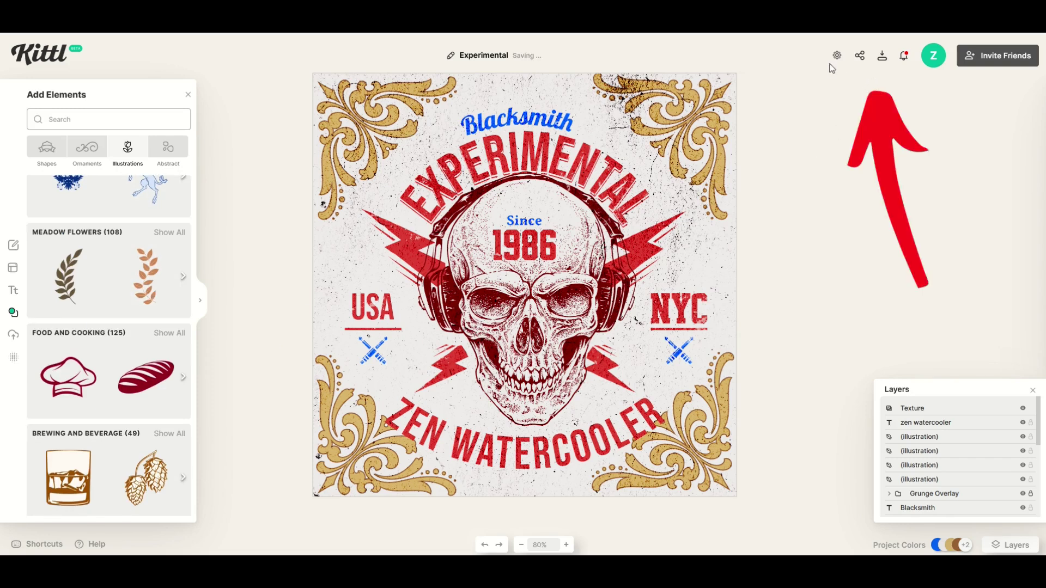
# In Download Options, keep the unit as px and set the export width to 5400
pyautogui.click(882, 59)
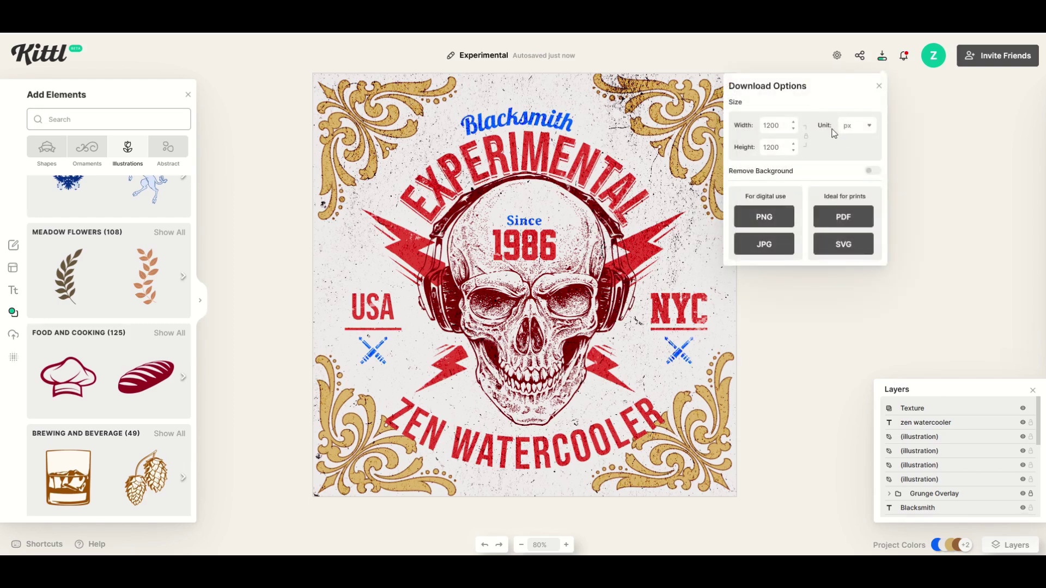
pyautogui.click(852, 135)
pyautogui.click(850, 146)
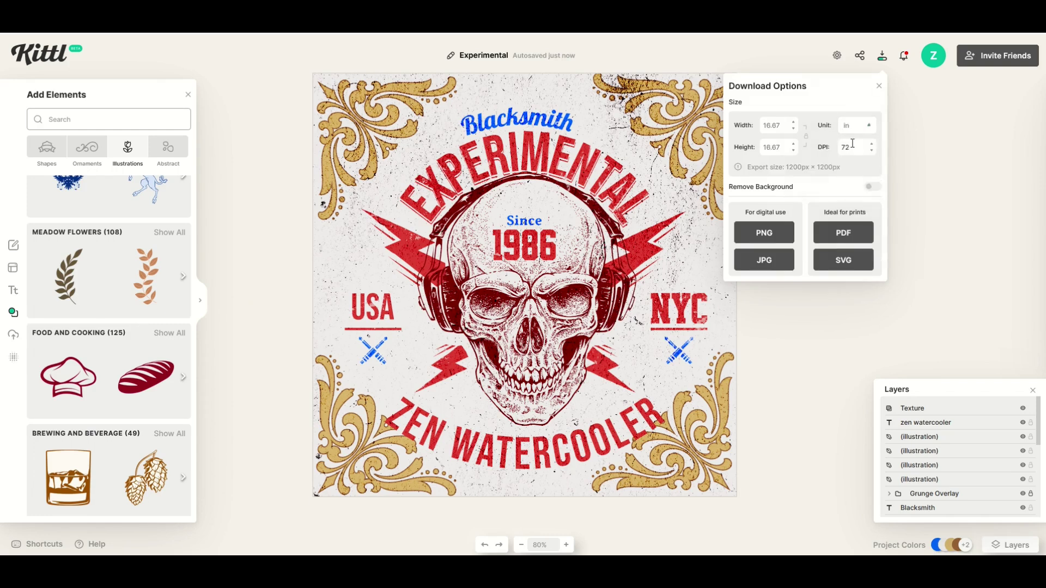
pyautogui.click(856, 135)
pyautogui.click(853, 162)
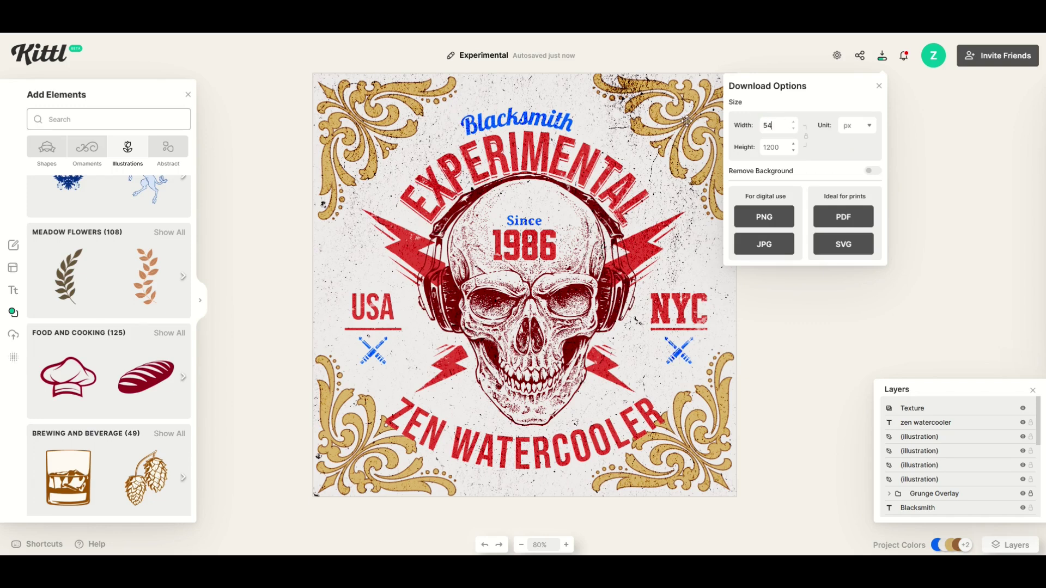
pyautogui.press('Return')
# Leave Remove Background off and download the skull design as SVG
pyautogui.click(870, 171)
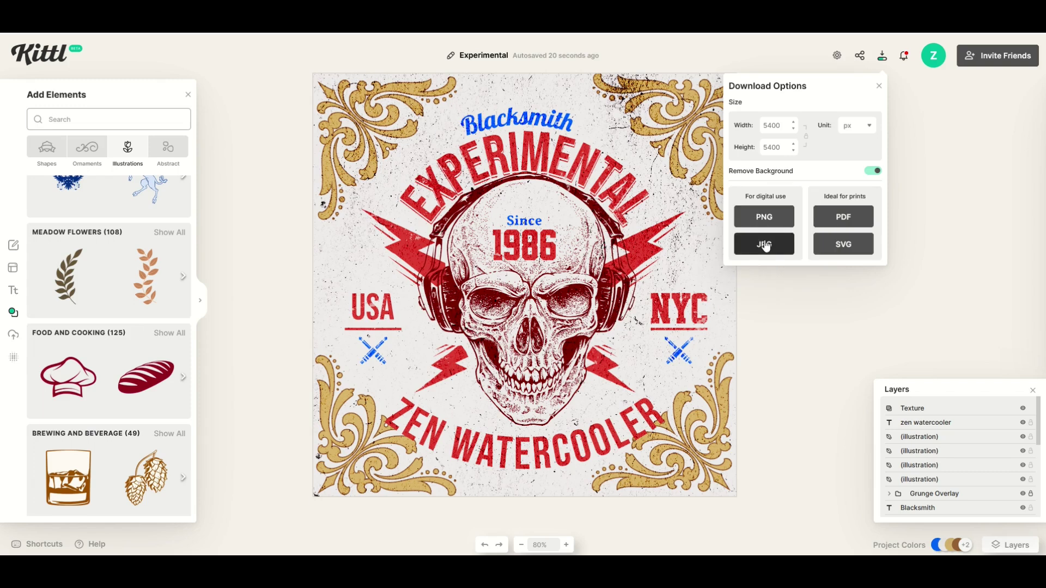
pyautogui.click(876, 172)
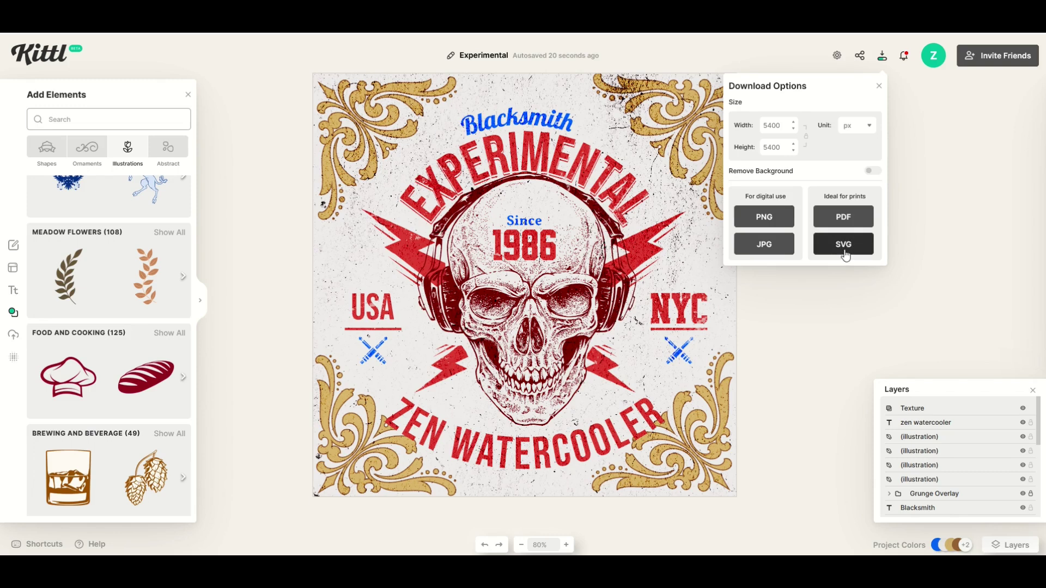
pyautogui.click(838, 281)
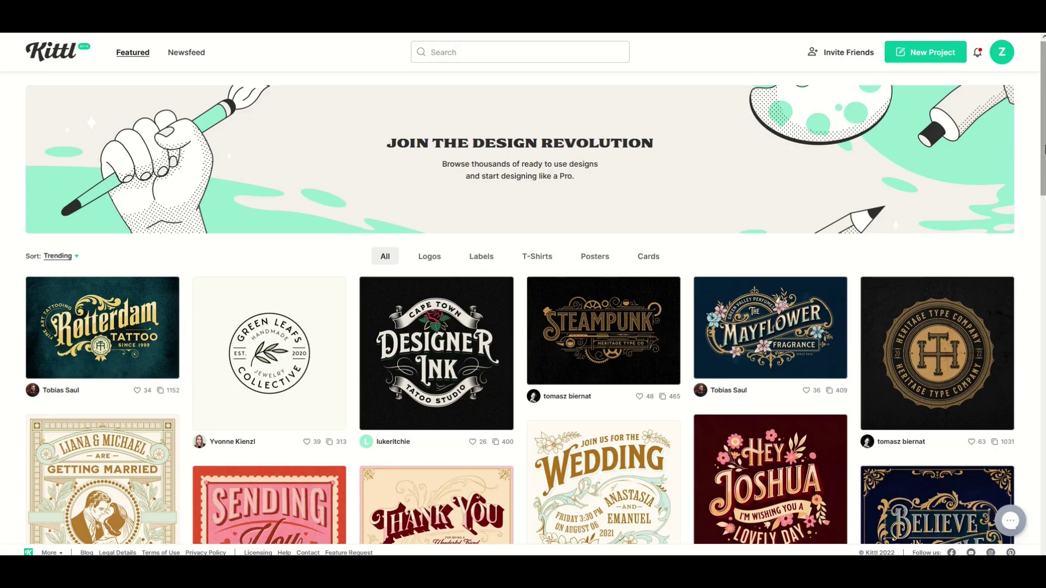
# Scroll through the Featured gallery's grid of trending community templates
pyautogui.moveTo(1044, 149); pyautogui.dragTo(1044, 171)
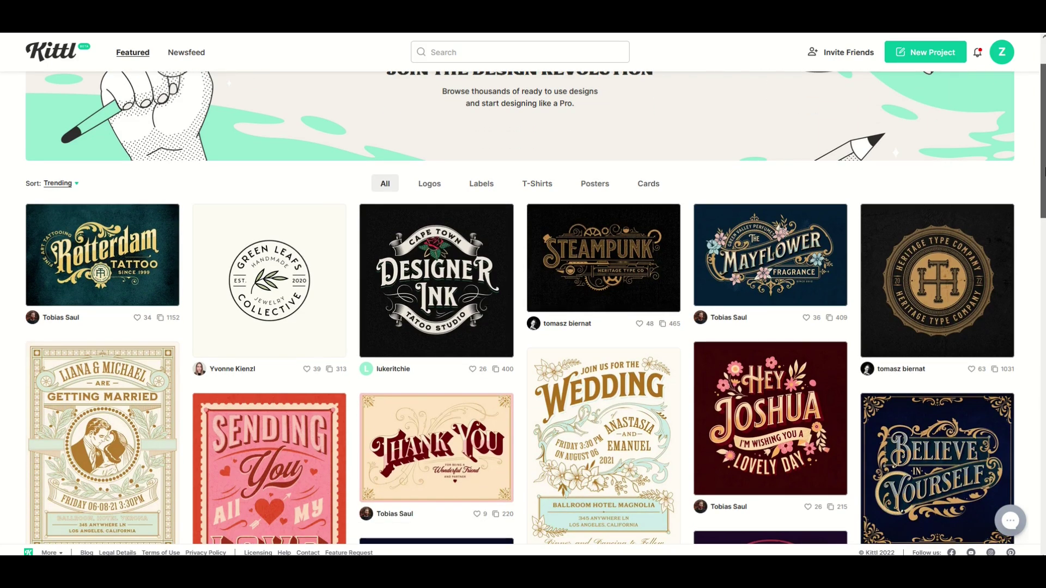
pyautogui.moveTo(1043, 172); pyautogui.dragTo(1044, 200)
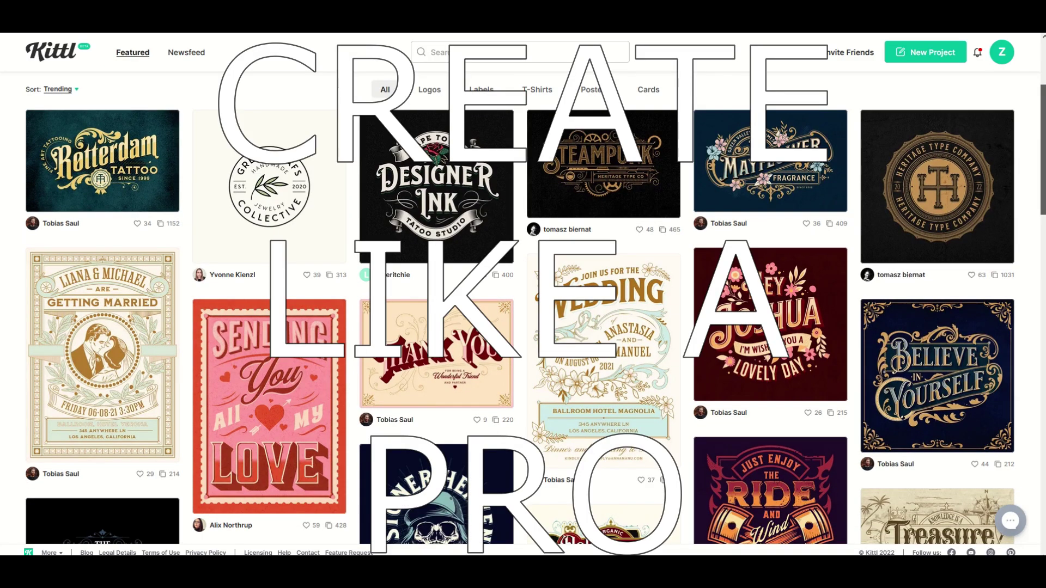
pyautogui.scroll(-2, 523, 308)
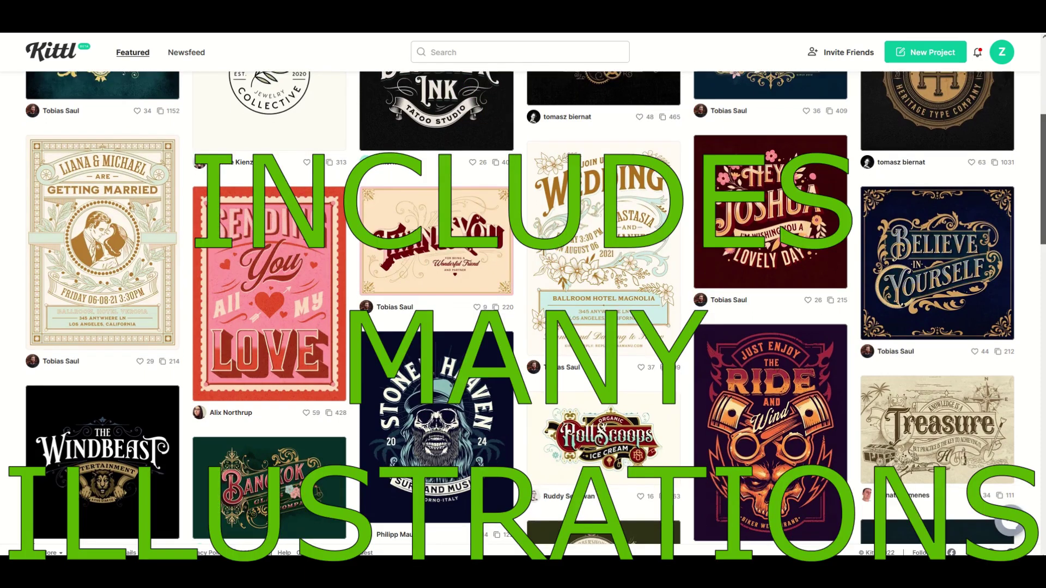
pyautogui.scroll(-2, 522, 307)
pyautogui.scroll(-1, 523, 307)
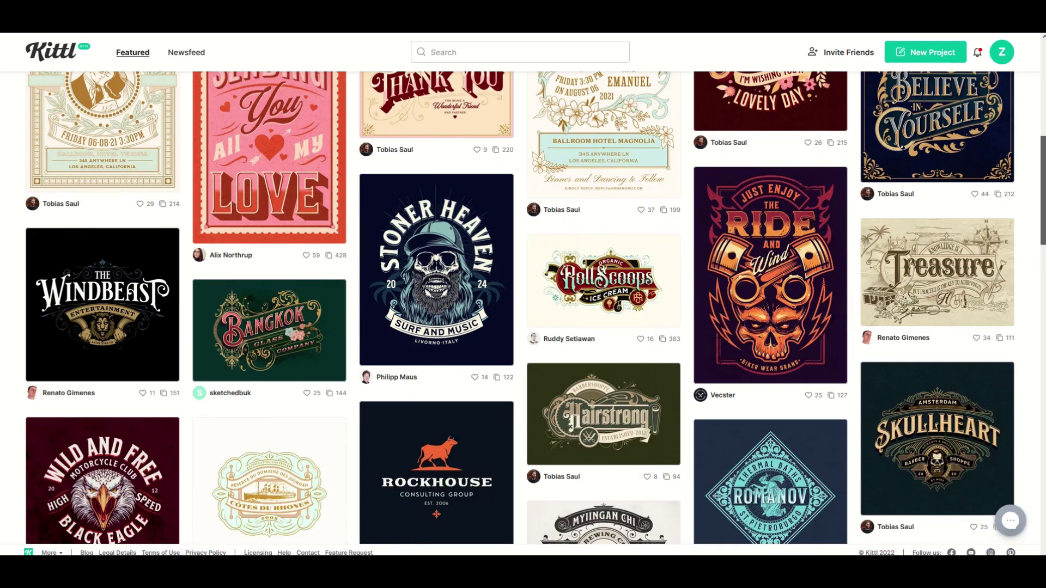
pyautogui.scroll(-5, 847, 234)
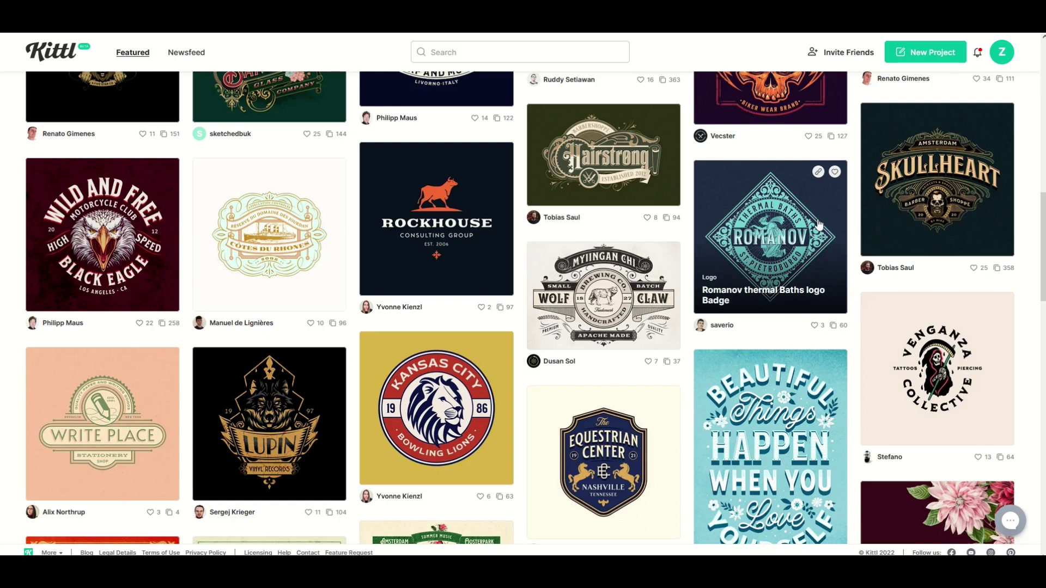
pyautogui.scroll(-3, 847, 235)
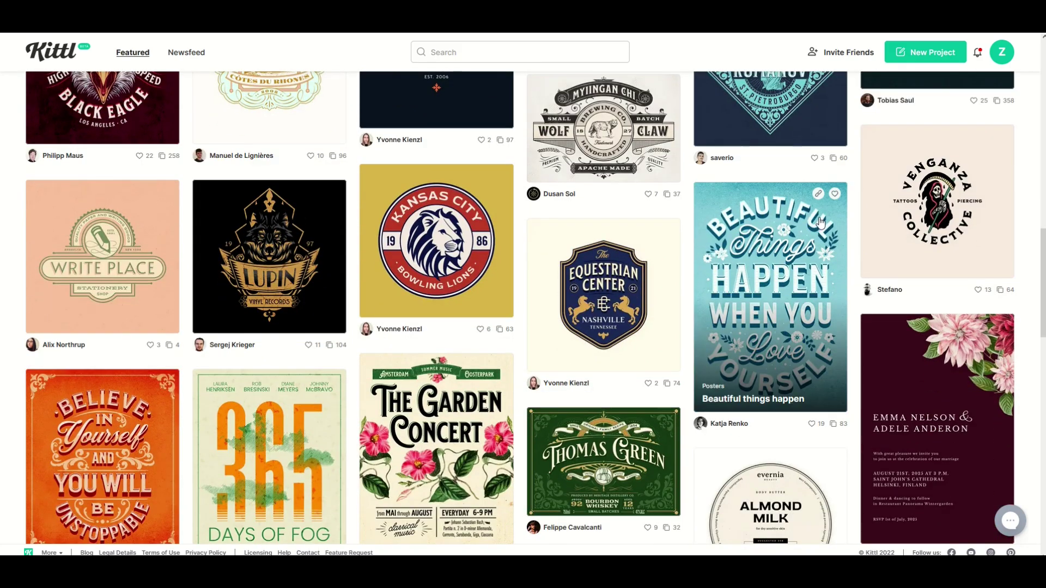
pyautogui.scroll(-4, 820, 222)
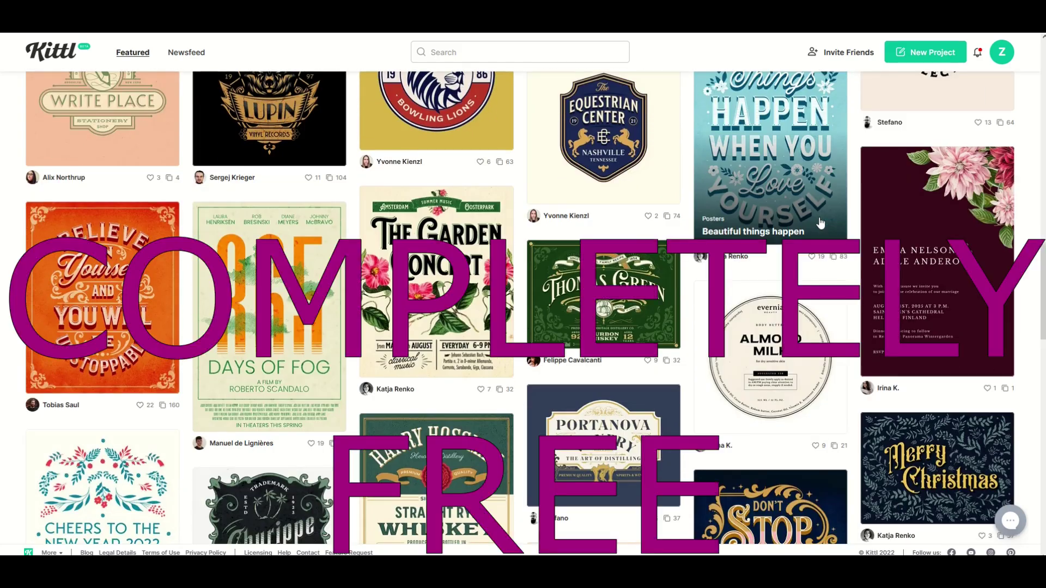
pyautogui.scroll(-1, 821, 222)
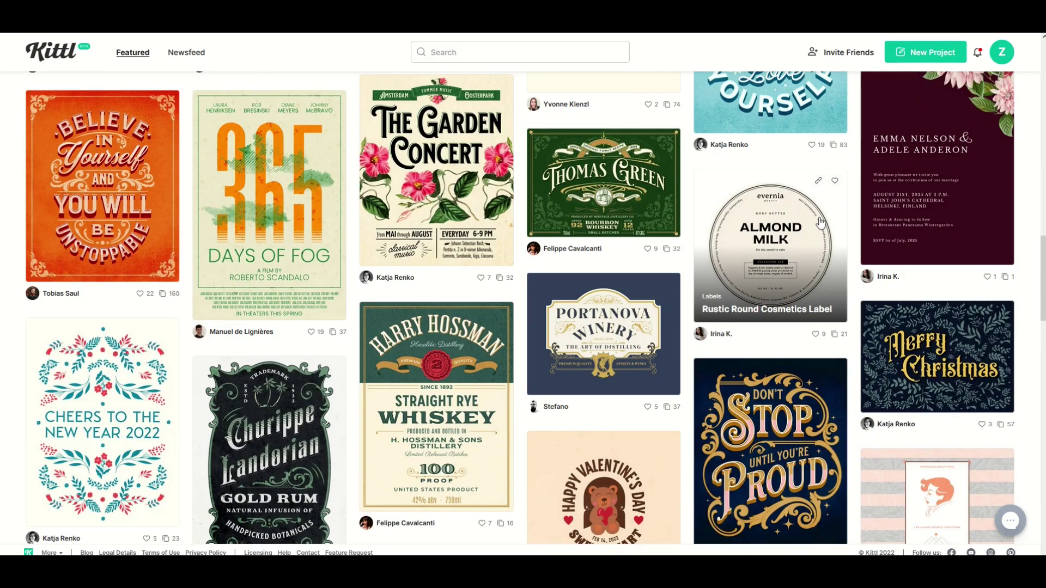
# Scroll further down and open The Bilmore Hotel design's details
pyautogui.scroll(-2, 820, 221)
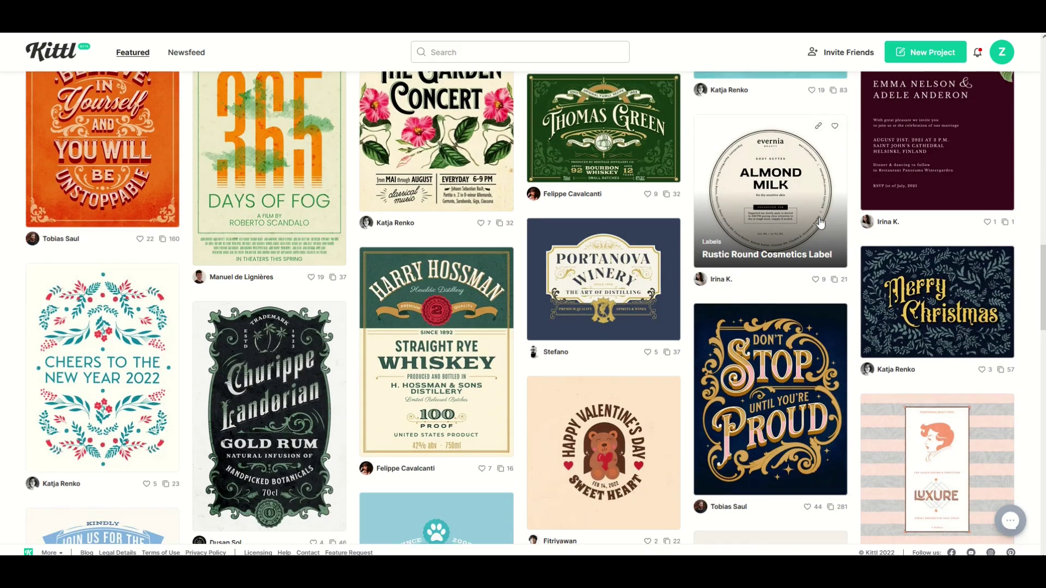
pyautogui.scroll(-3, 820, 221)
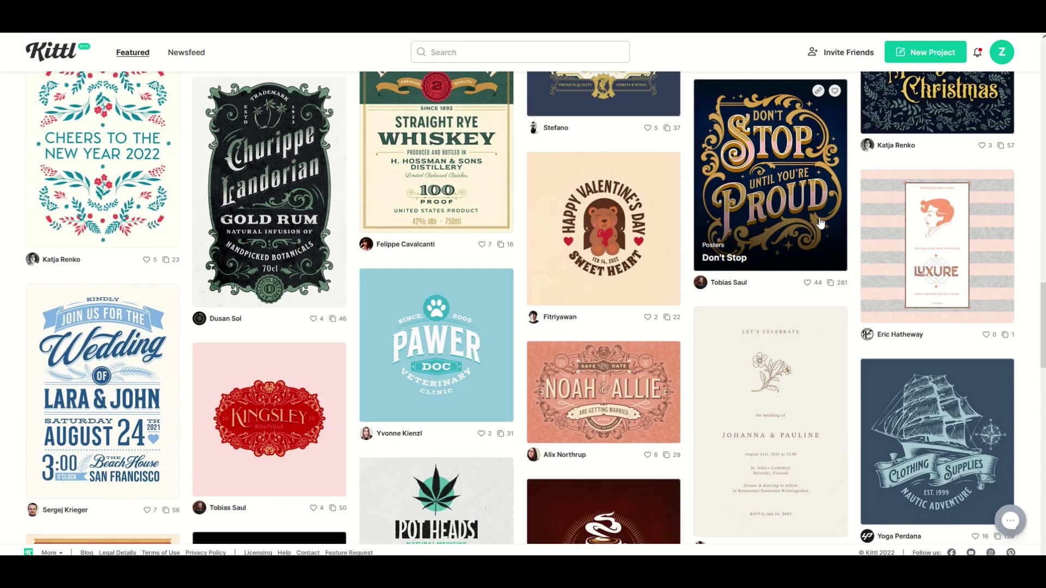
pyautogui.scroll(-2, 821, 222)
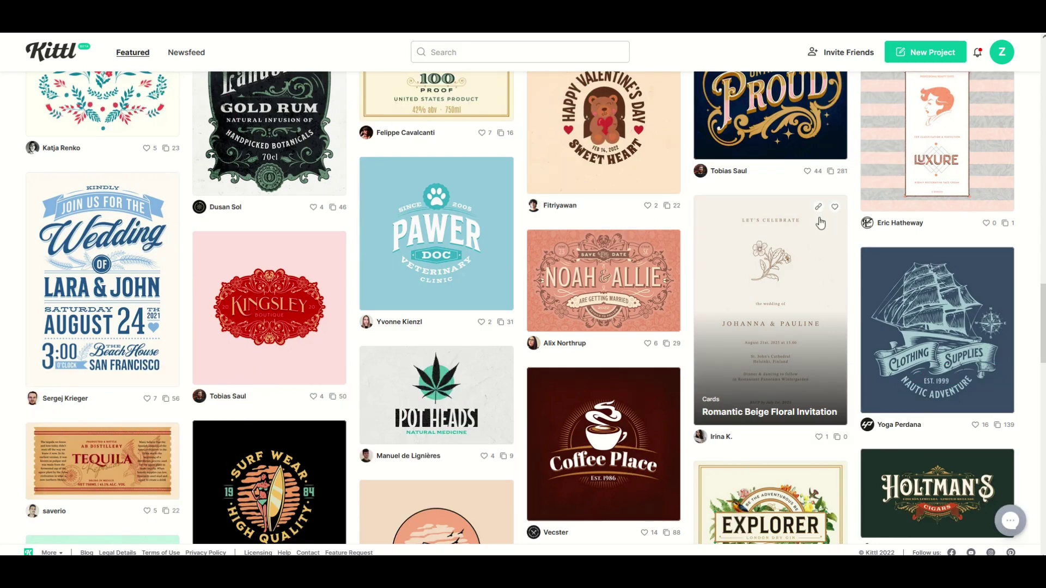
pyautogui.scroll(-10, 820, 223)
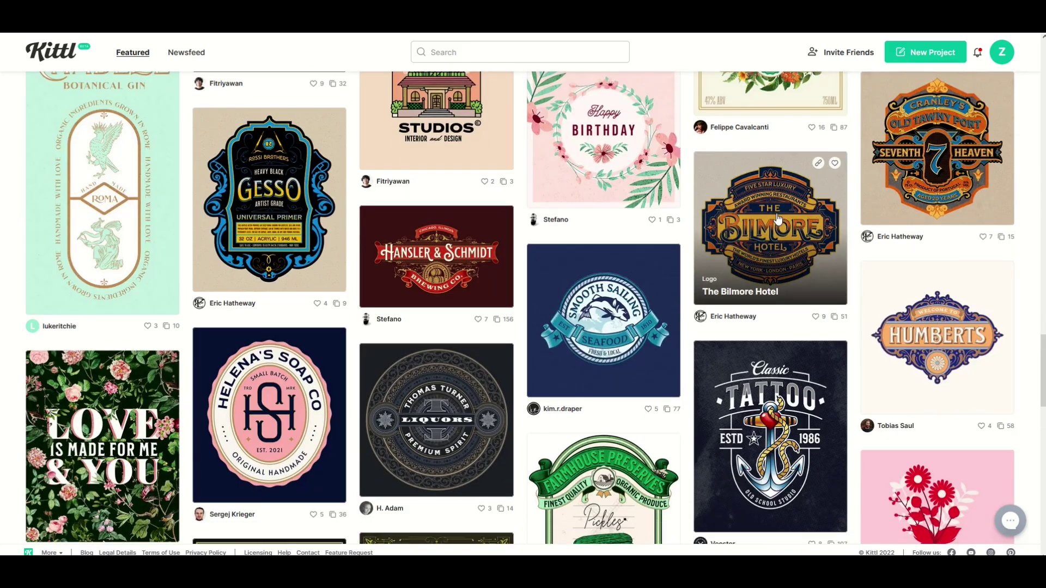
pyautogui.click(778, 219)
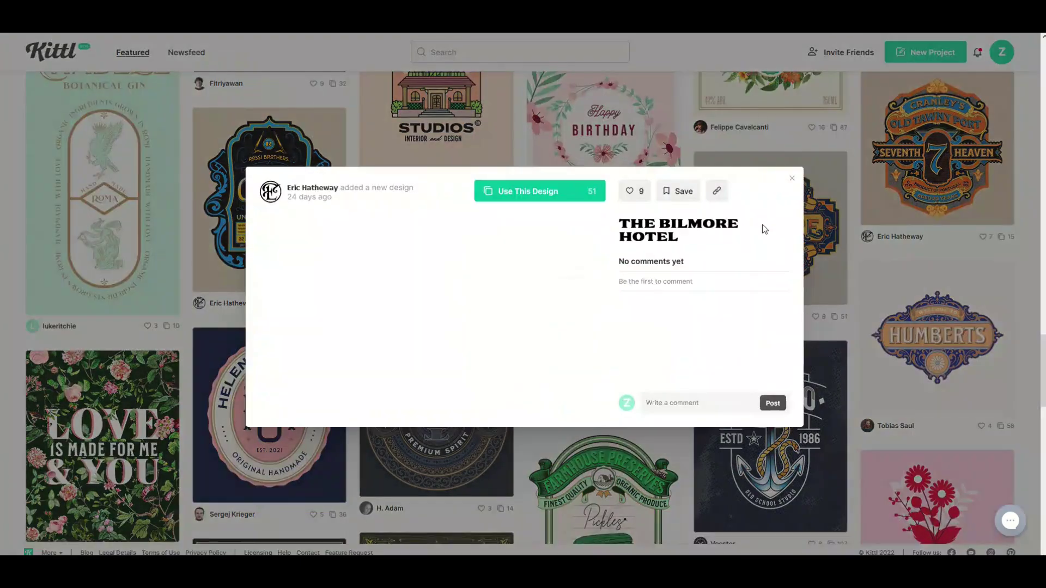
# Use The Bilmore Hotel design as a project, then leave the editor for the Featured gallery
pyautogui.click(512, 115)
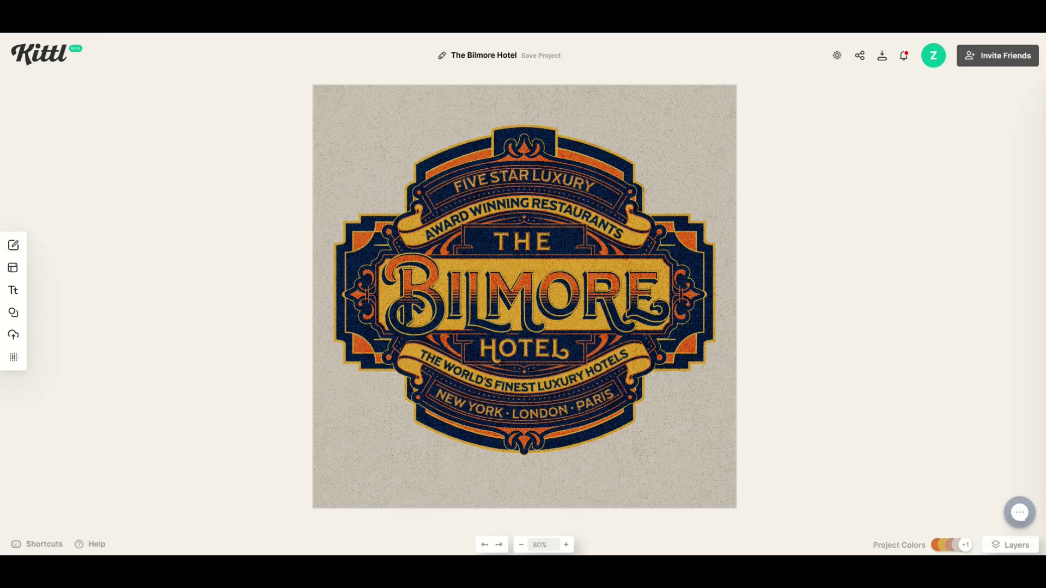
pyautogui.click(58, 70)
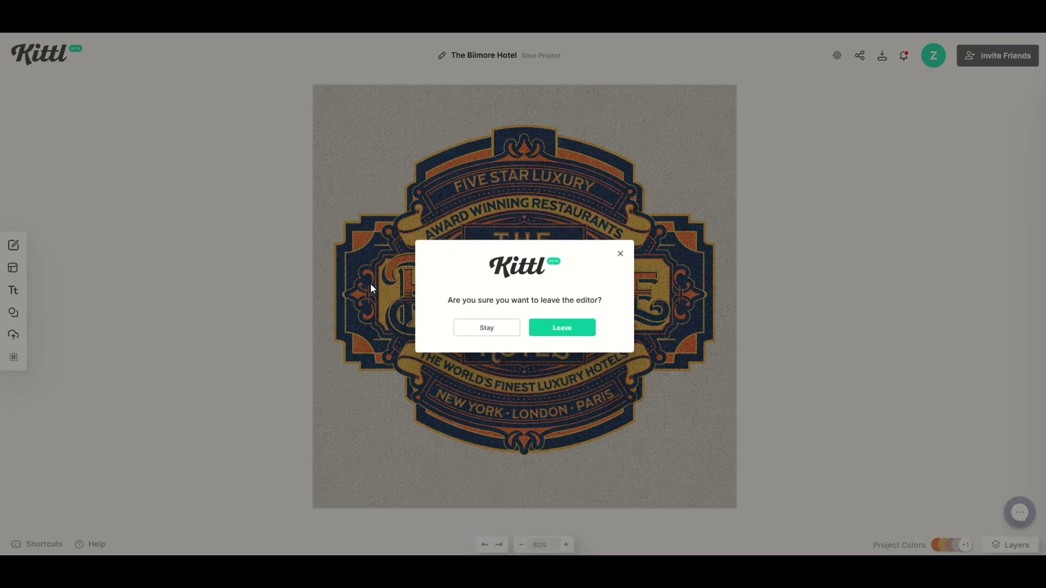
pyautogui.click(554, 335)
# Scroll down the Featured gallery and open the WOODY Lumberjack Championship design's details
pyautogui.scroll(-6, 540, 325)
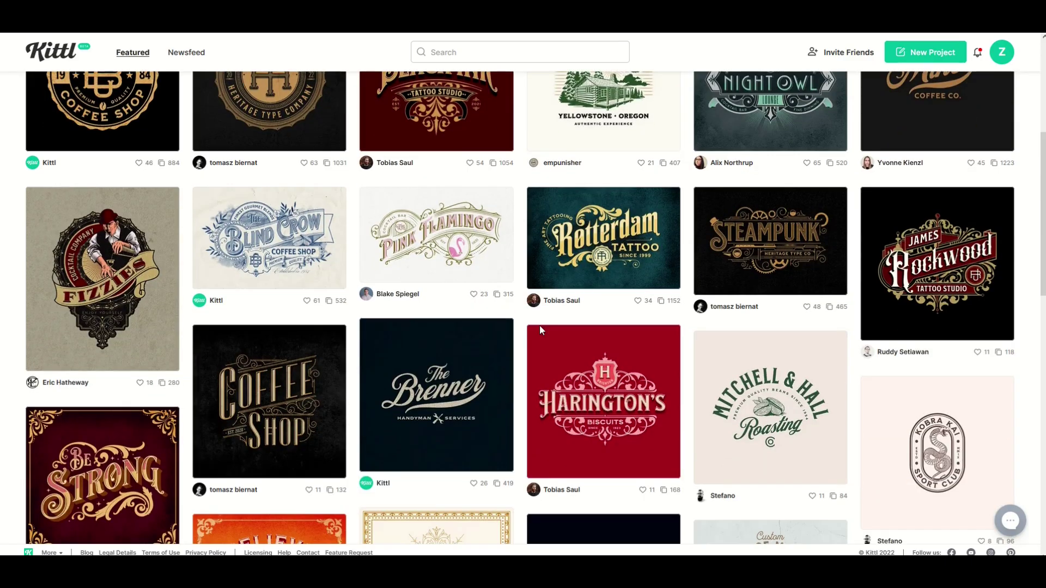
pyautogui.scroll(-5, 539, 324)
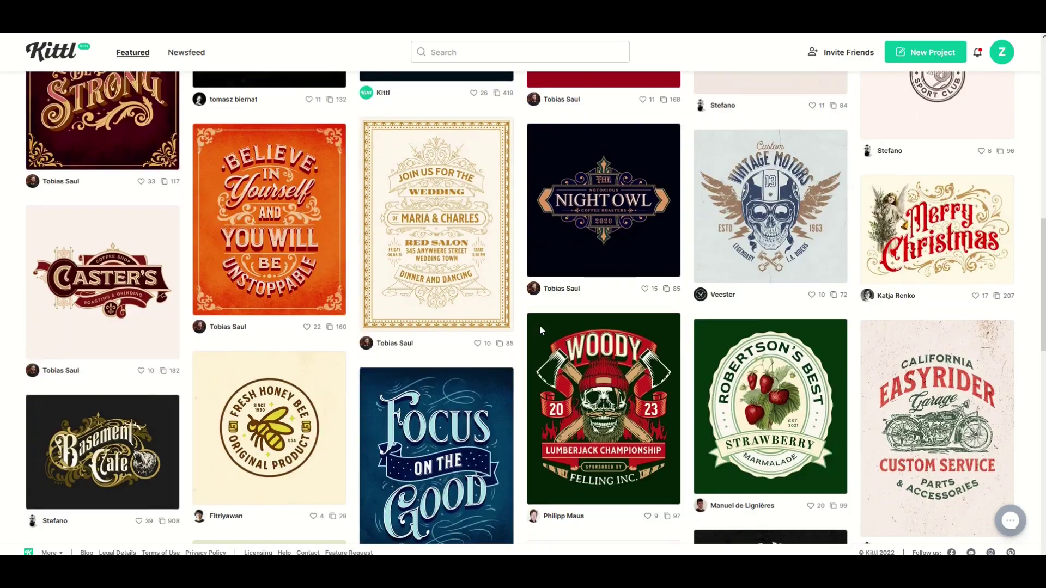
pyautogui.click(578, 304)
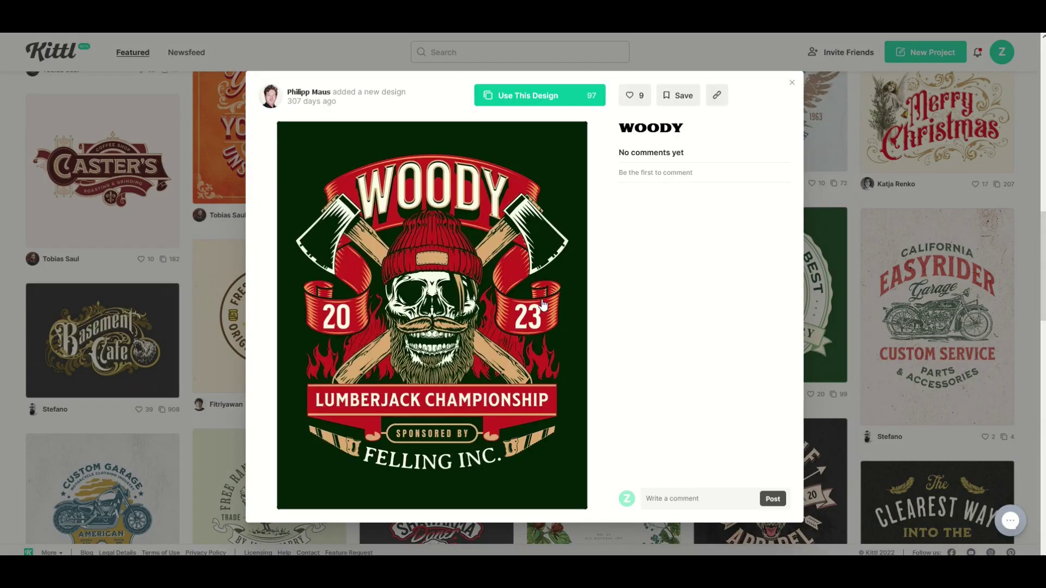